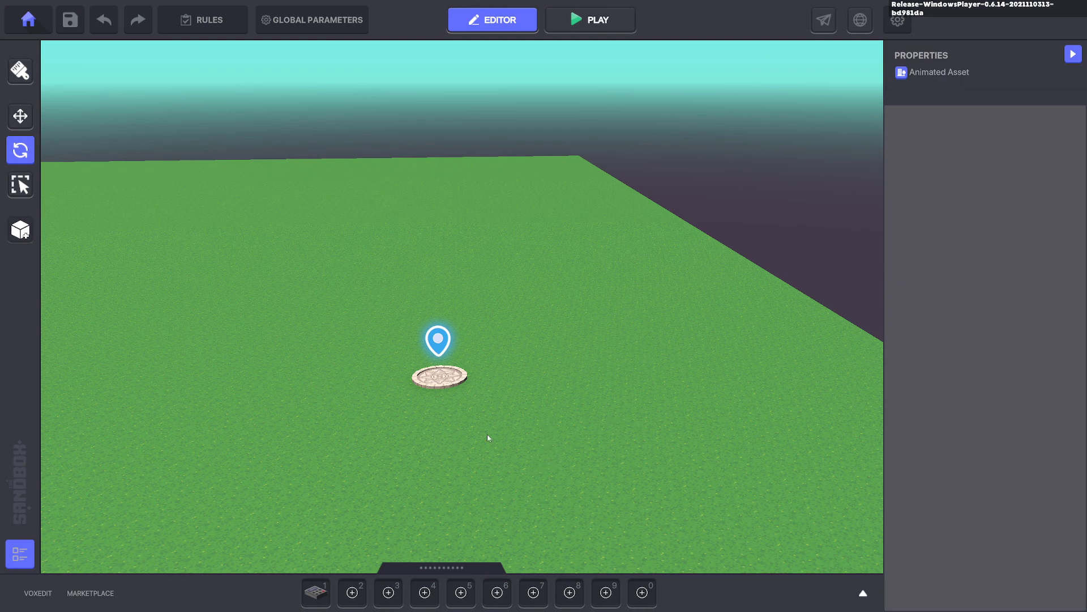
Search the asset library for "bot" and place the Green Diamond Bot on the grass near the spawn point.
key("Tab")
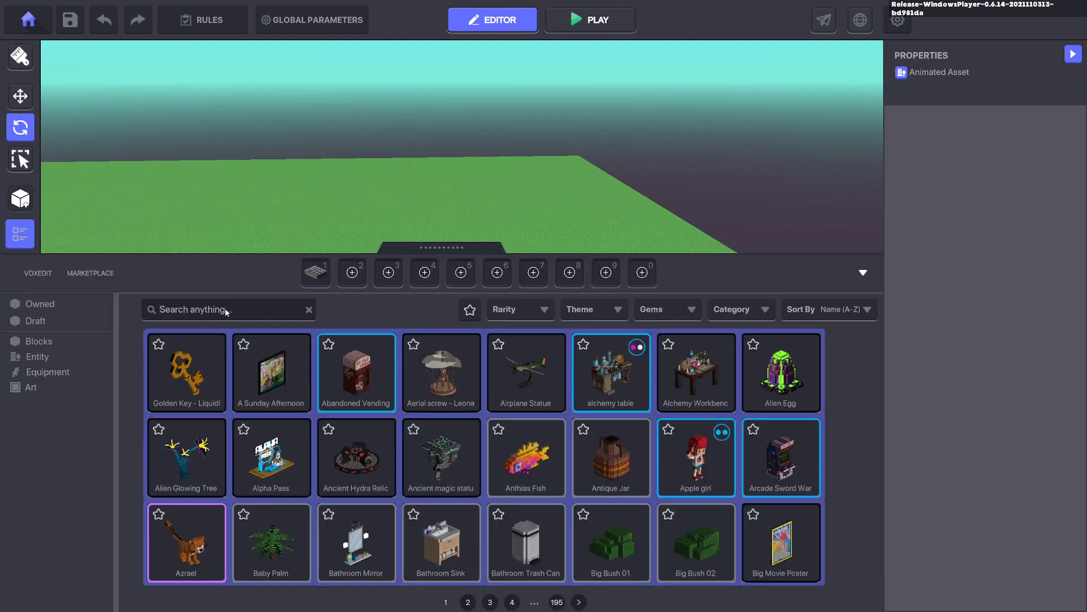
type("bot")
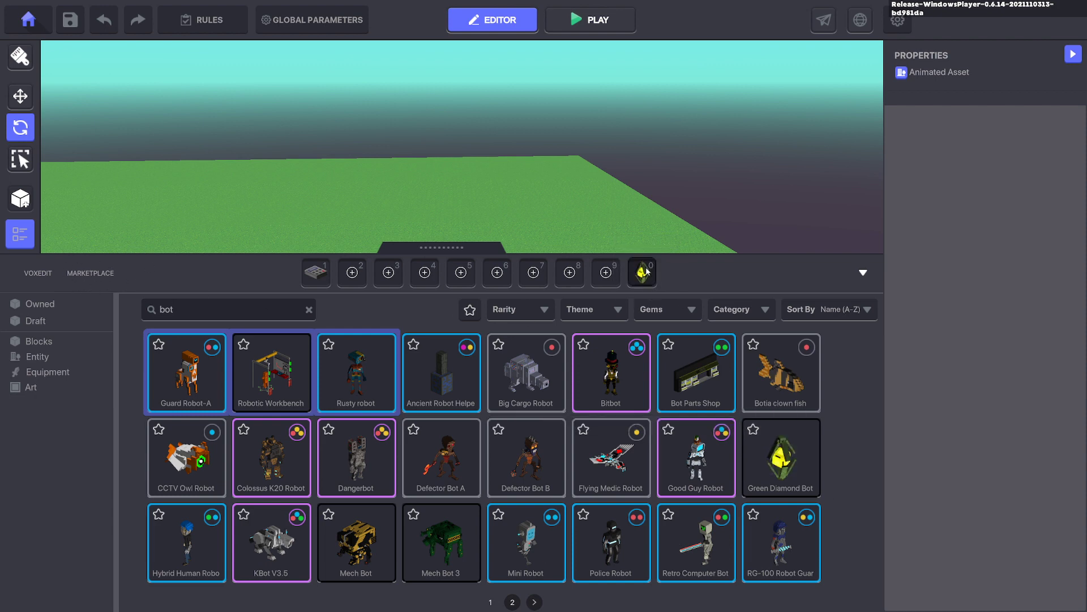
left_click(864, 274)
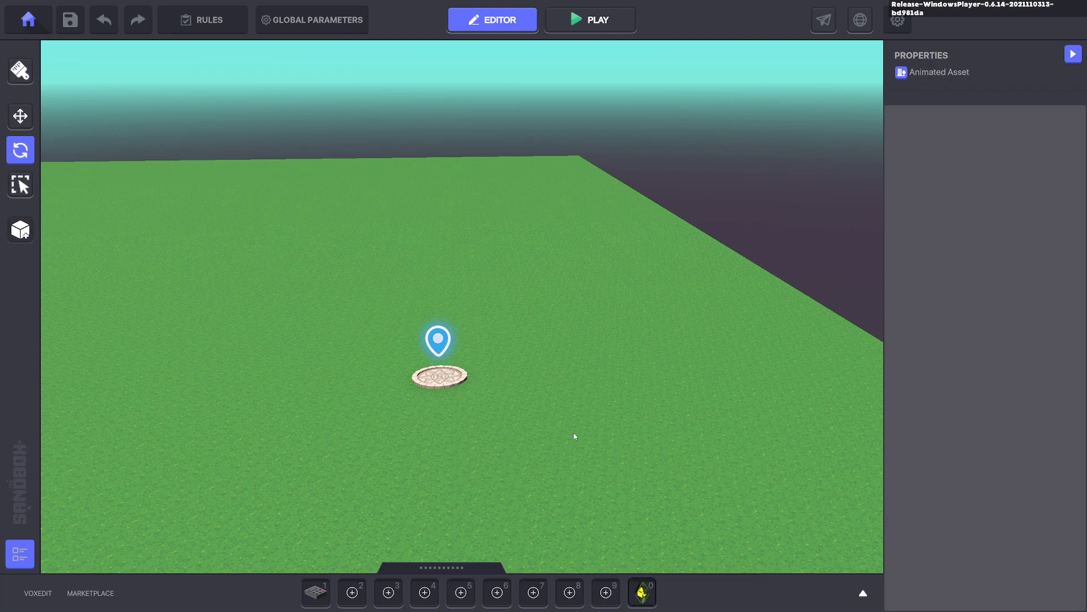
left_click(643, 596)
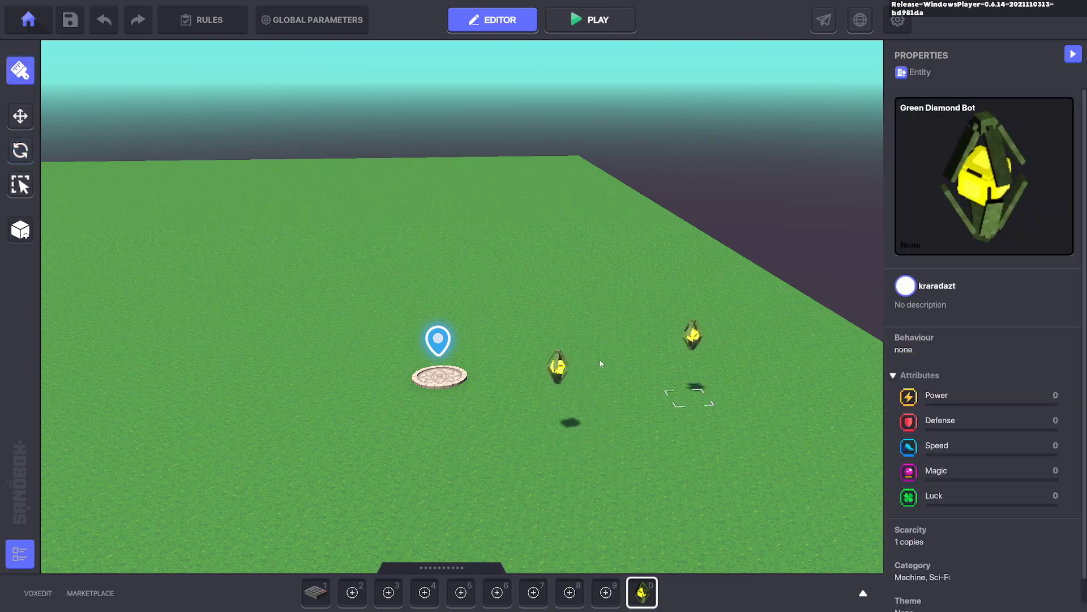
Assign the Predator behaviour to the placed Green Diamond Bot.
left_click(558, 367)
scroll(993, 392, "down", 5)
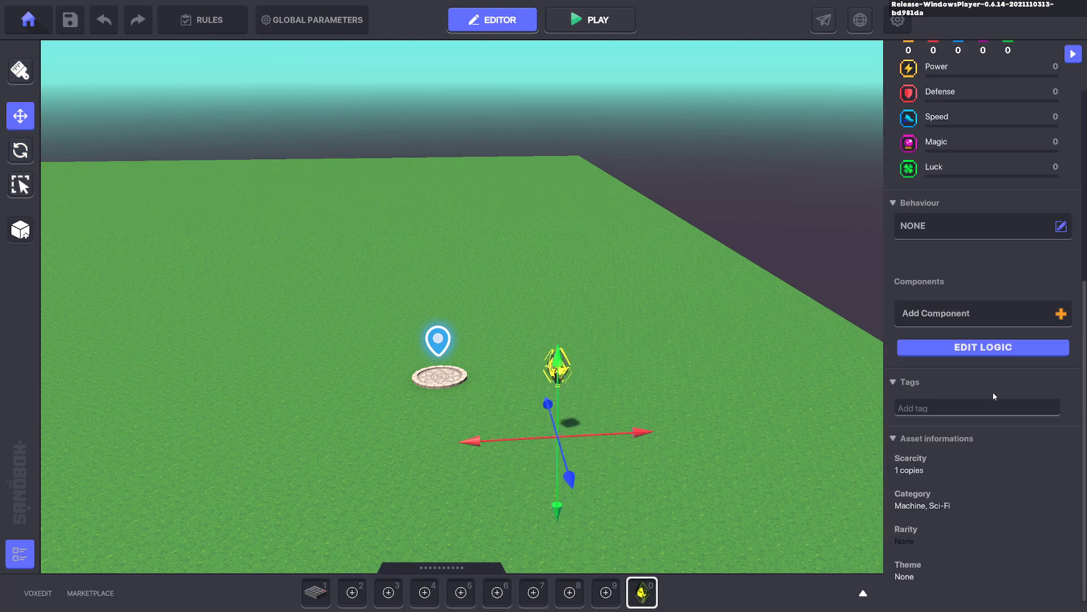
left_click(940, 227)
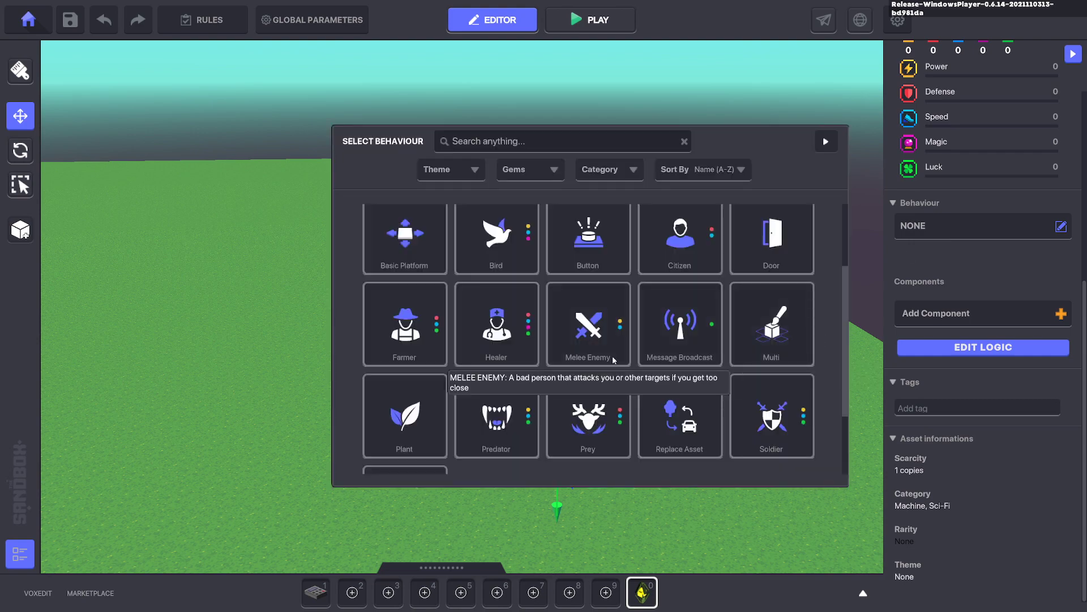
left_click(499, 429)
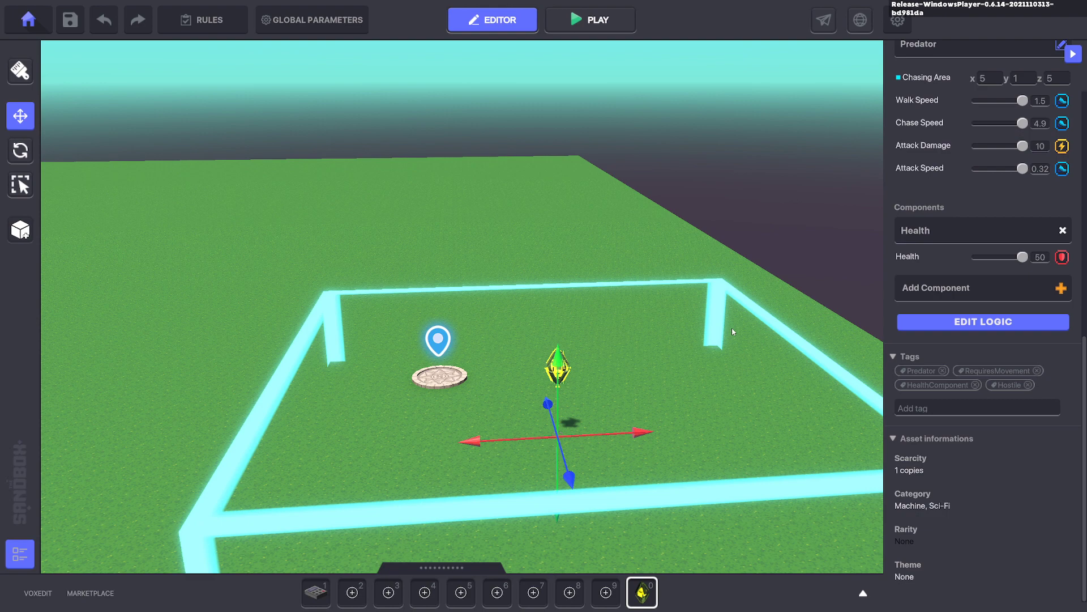
Open the bot's logic settings and remove its Health component.
left_click(972, 322)
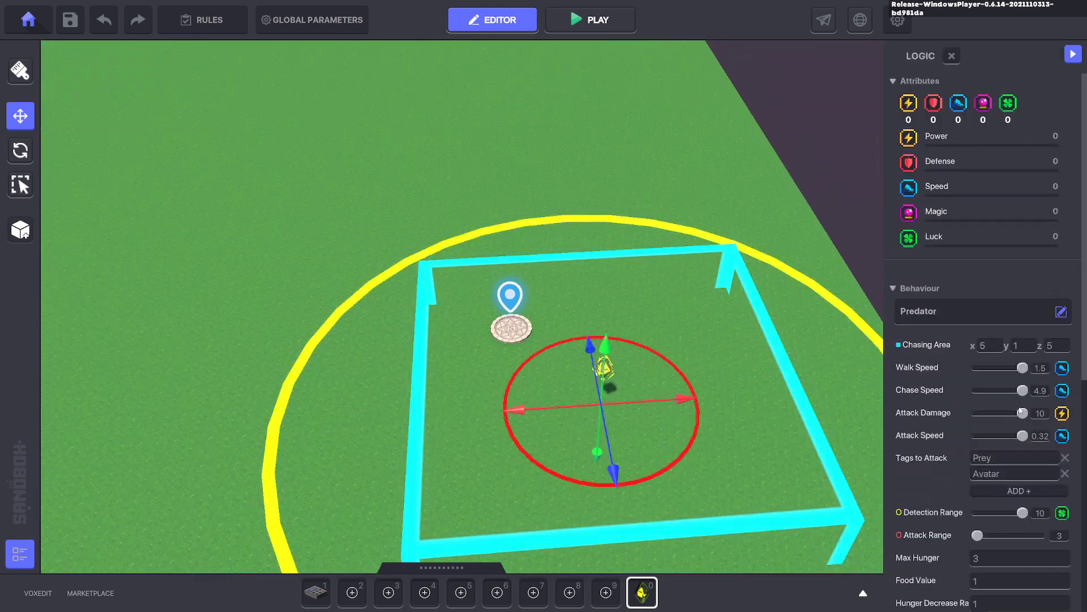
scroll(982, 280, "down", 5)
scroll(983, 280, "up", 3)
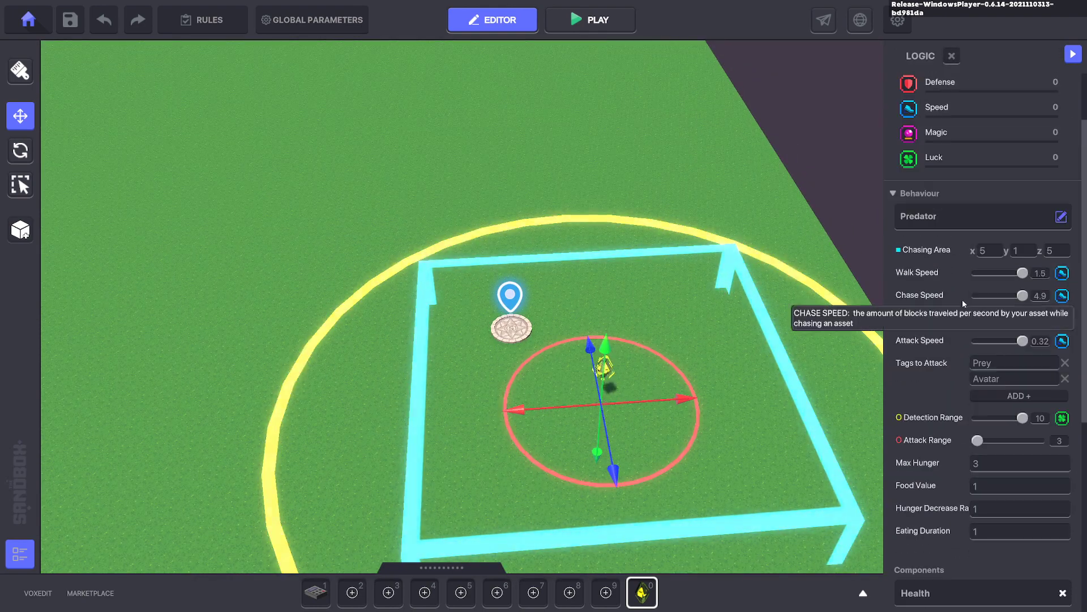
scroll(963, 299, "down", 5)
left_click(1063, 339)
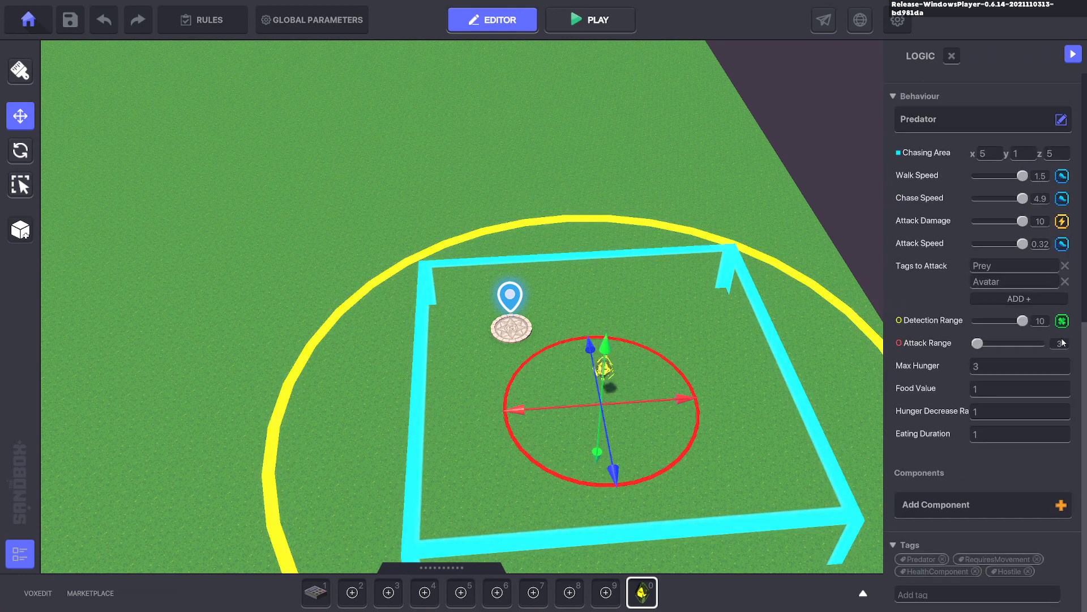
scroll(1009, 387, "up", 4)
scroll(980, 315, "down", 3)
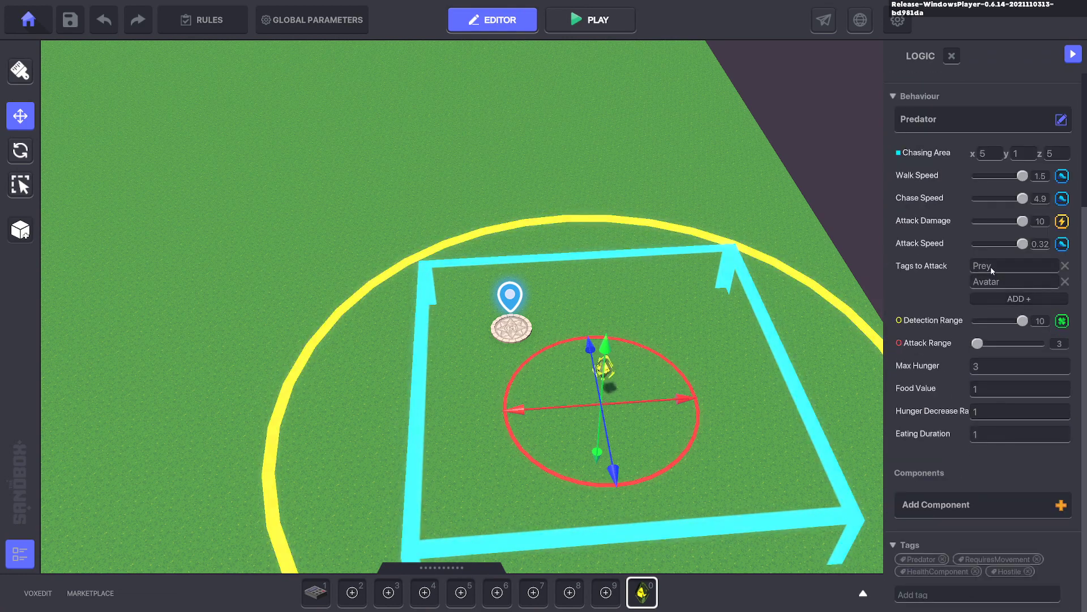
Set the Predator's attack damage to 0 and its chasing area to 90 in both x and z.
mouse_move(903, 268)
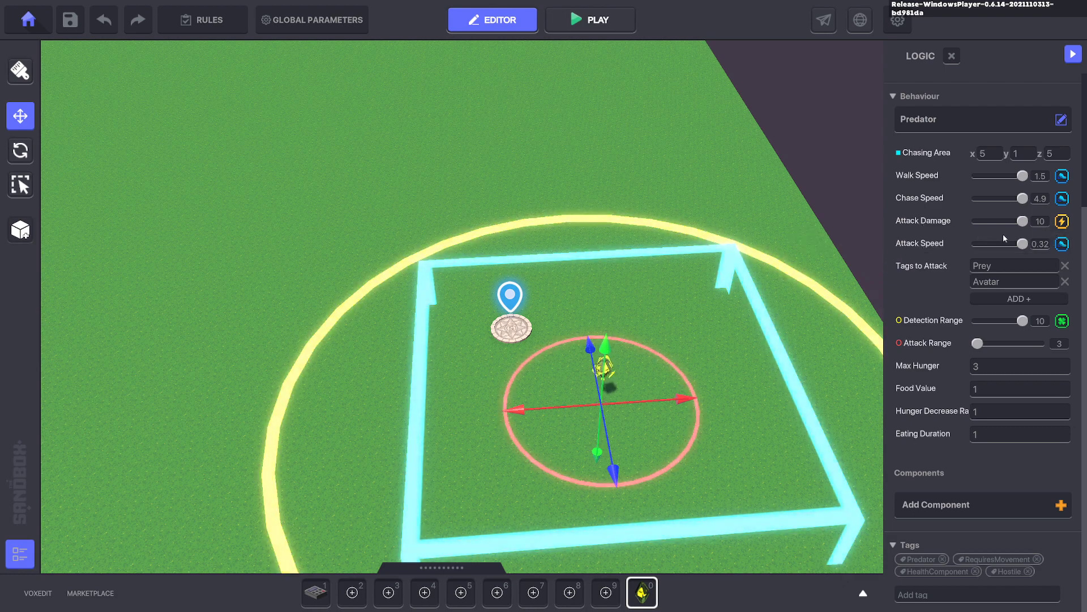
left_click_drag(1024, 224, 932, 222)
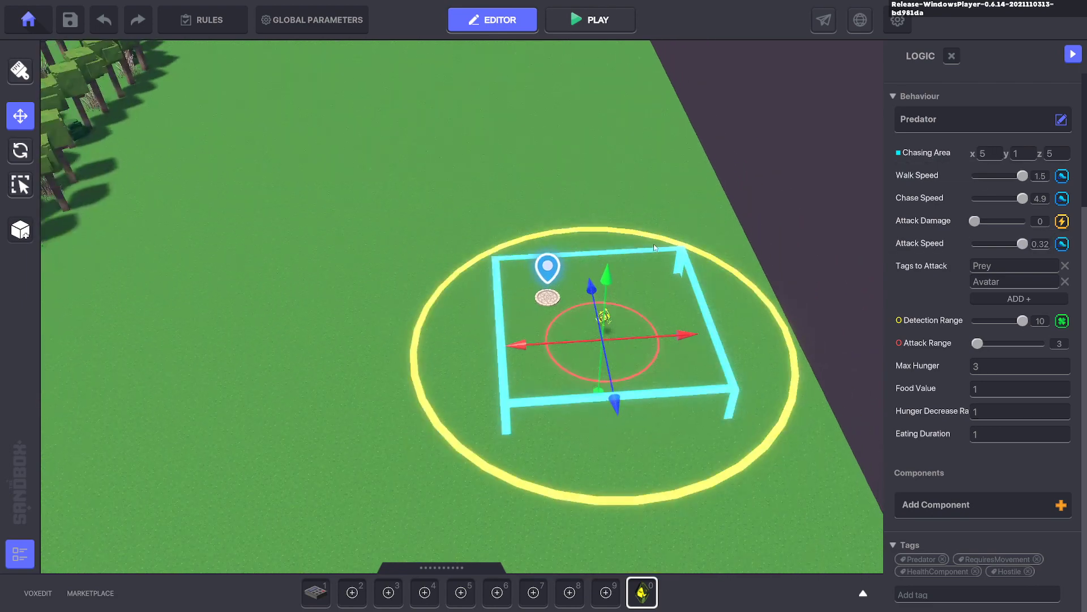
left_click(979, 154)
type("90")
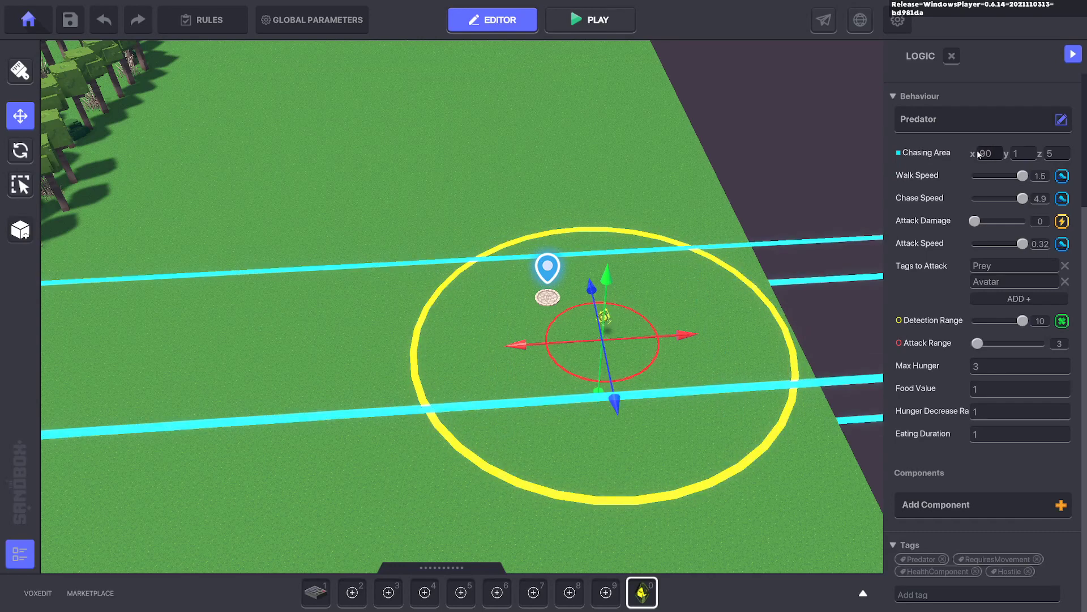
left_click(1055, 154)
type("90")
key("Return")
scroll(578, 187, "down", 1)
scroll(579, 184, "down", 2)
mouse_move(580, 184)
middle_mouse_down()
mouse_move(596, 290)
mouse_move(580, 177)
middle_mouse_up()
scroll(654, 224, "up", 5)
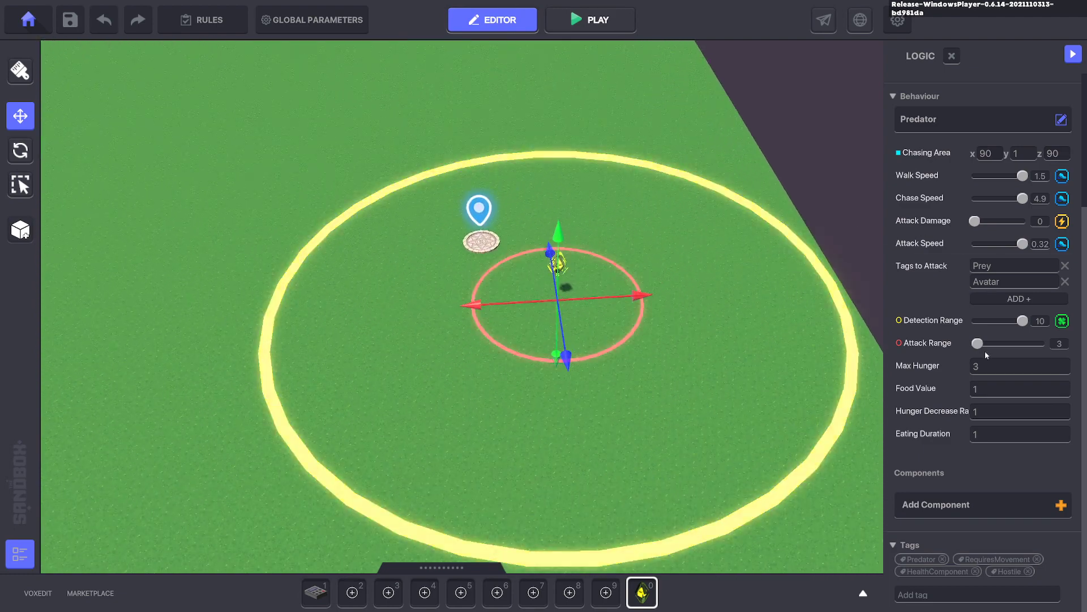
Set the bot's max hunger to 1000 and its hunger decrease rate to 100.
mouse_move(911, 369)
left_click(983, 365)
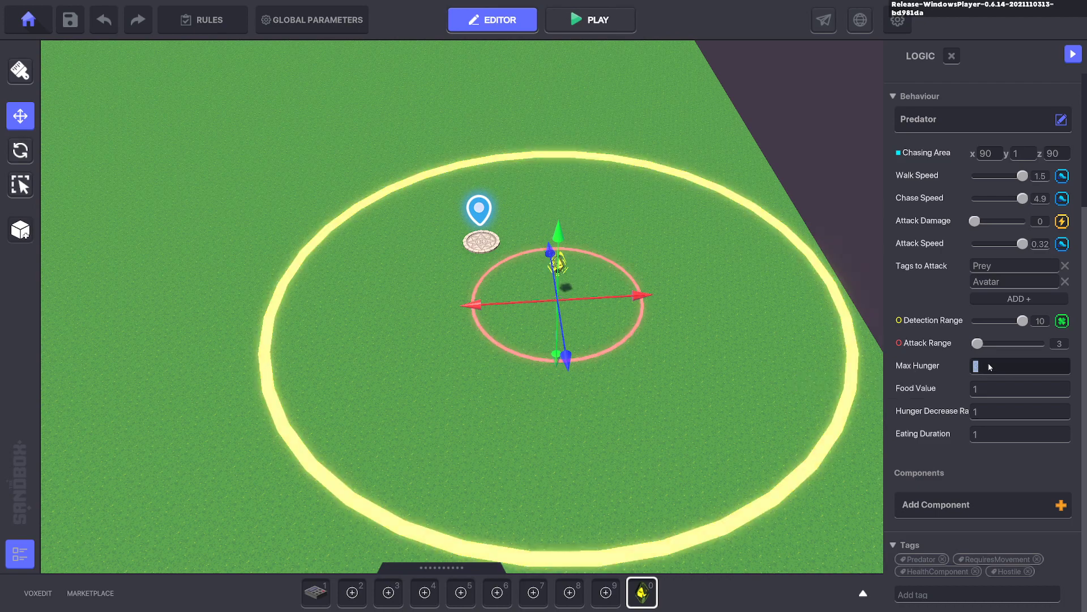
type("1000")
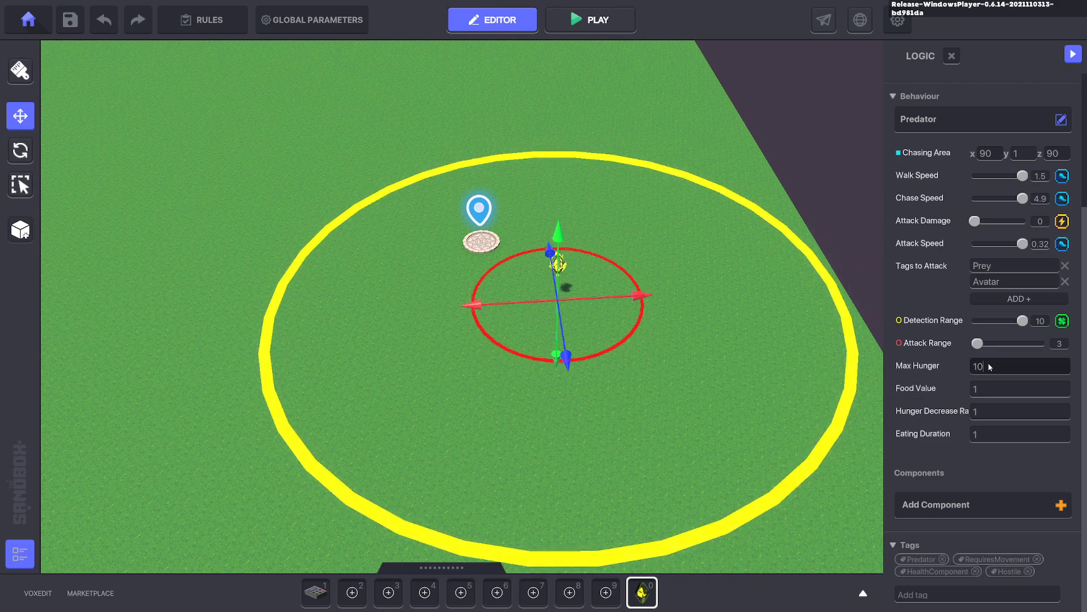
mouse_move(923, 412)
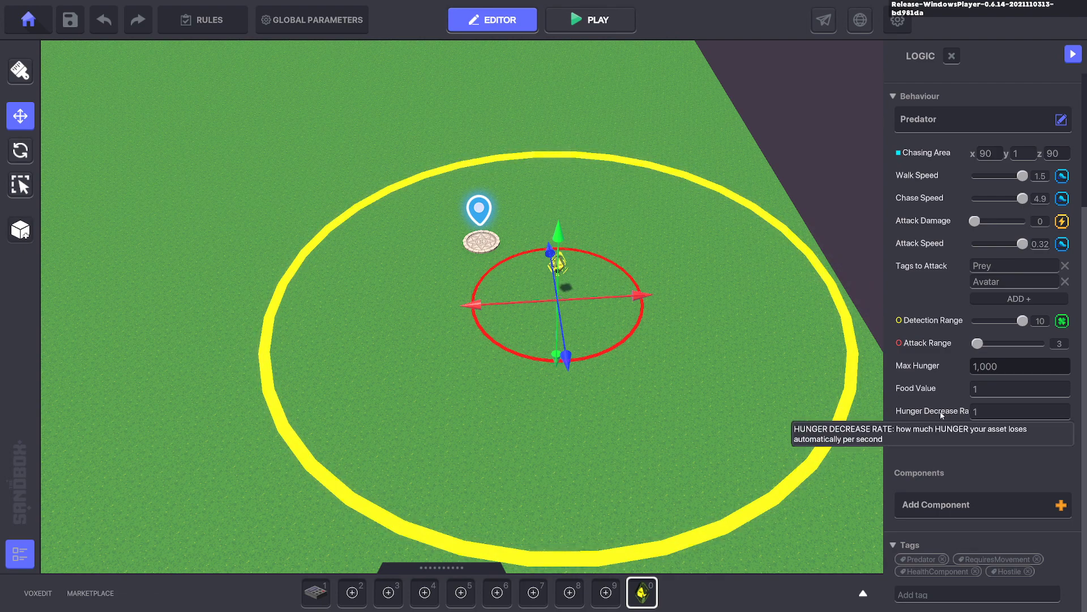
left_click(991, 411)
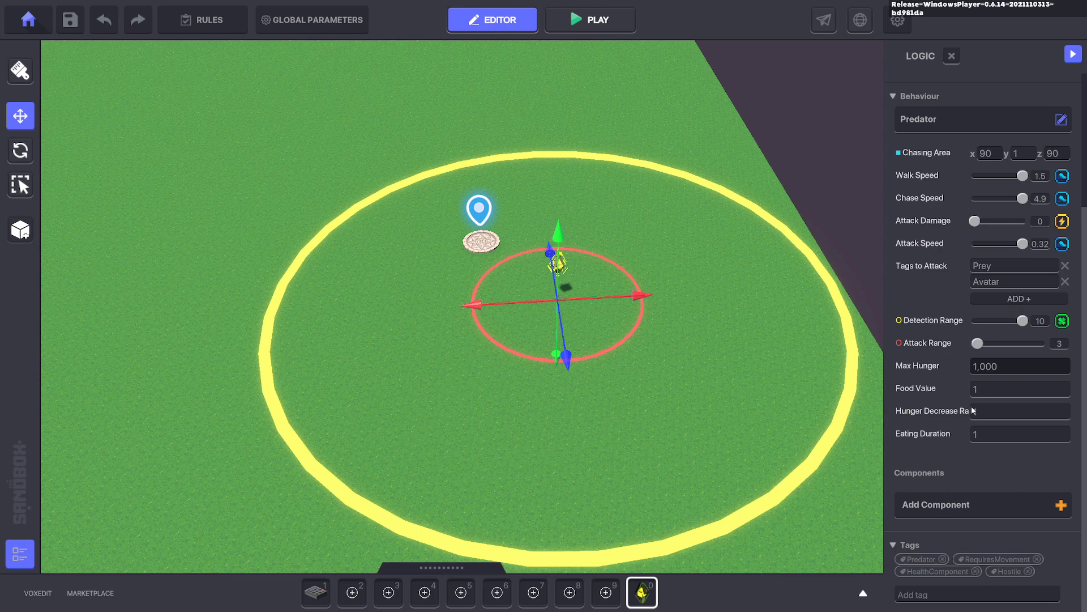
type("100")
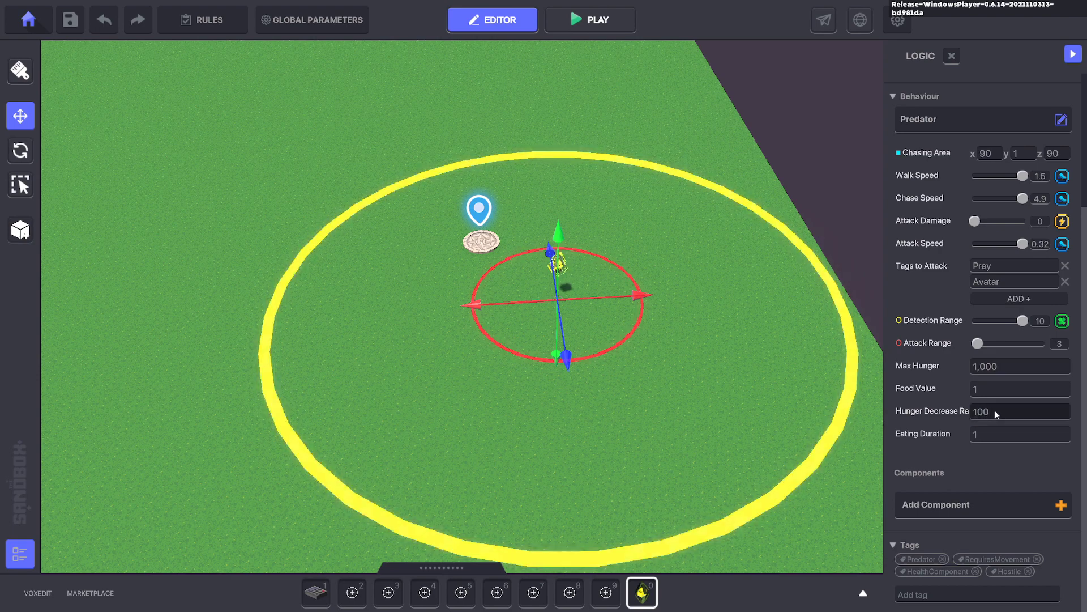
Set the bot's attack range to 2.
left_click(1059, 344)
type("2")
key("Return")
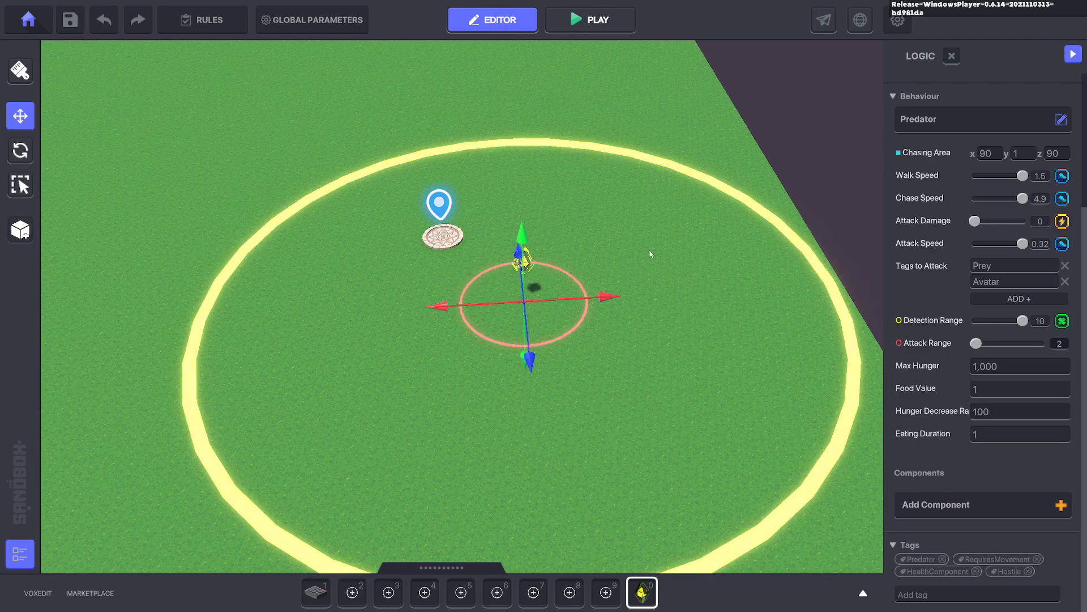
Playtest the experience, running the avatar around the field to check how the bot follows, and return to the editor.
left_click(673, 201)
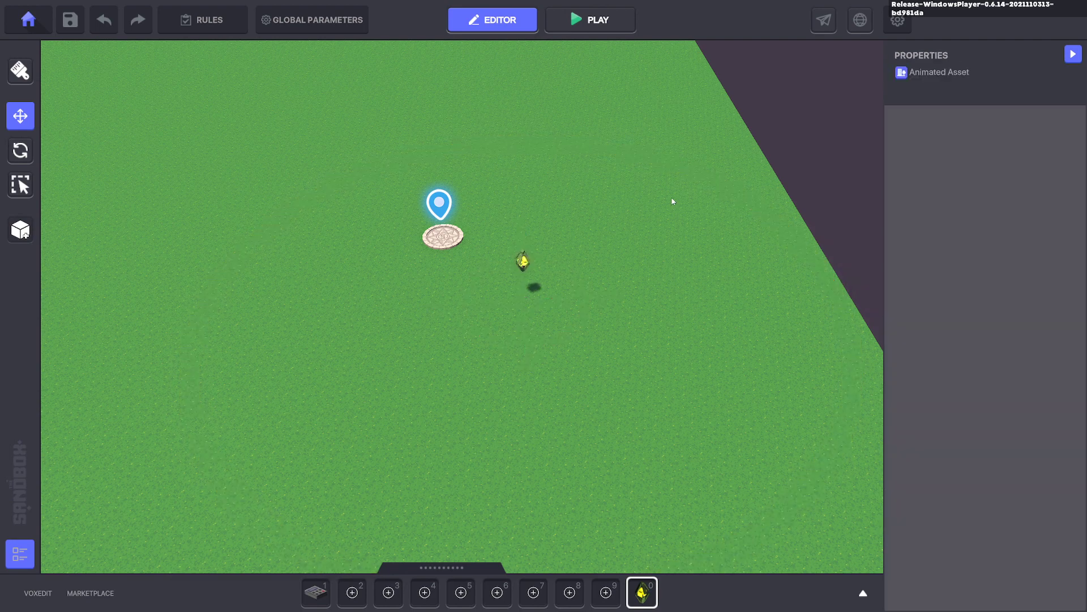
key("ctrl+p")
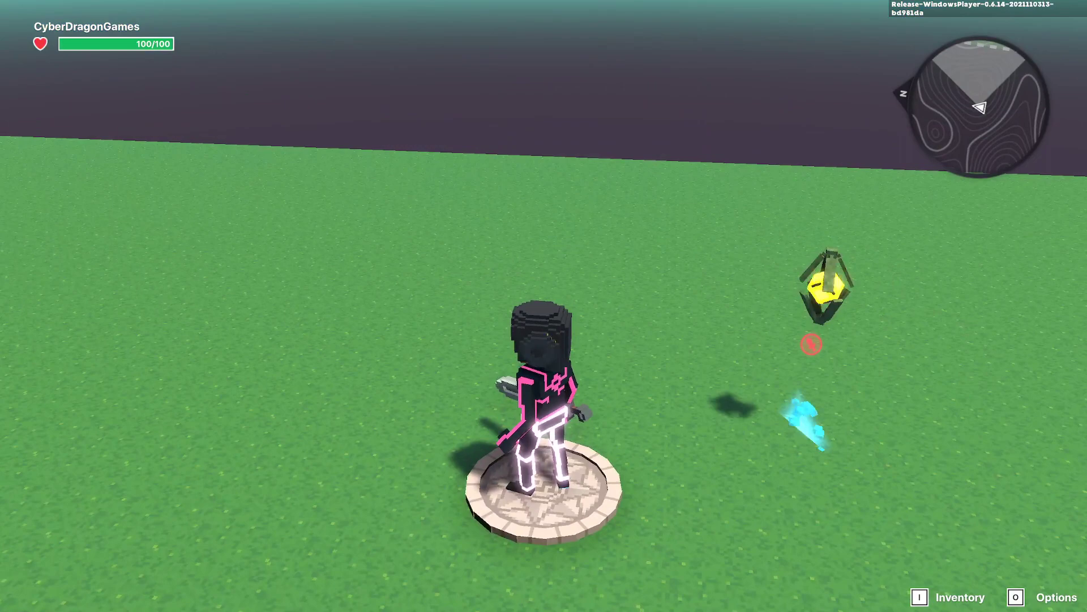
key("a")
key("w")
key("d")
key("a")
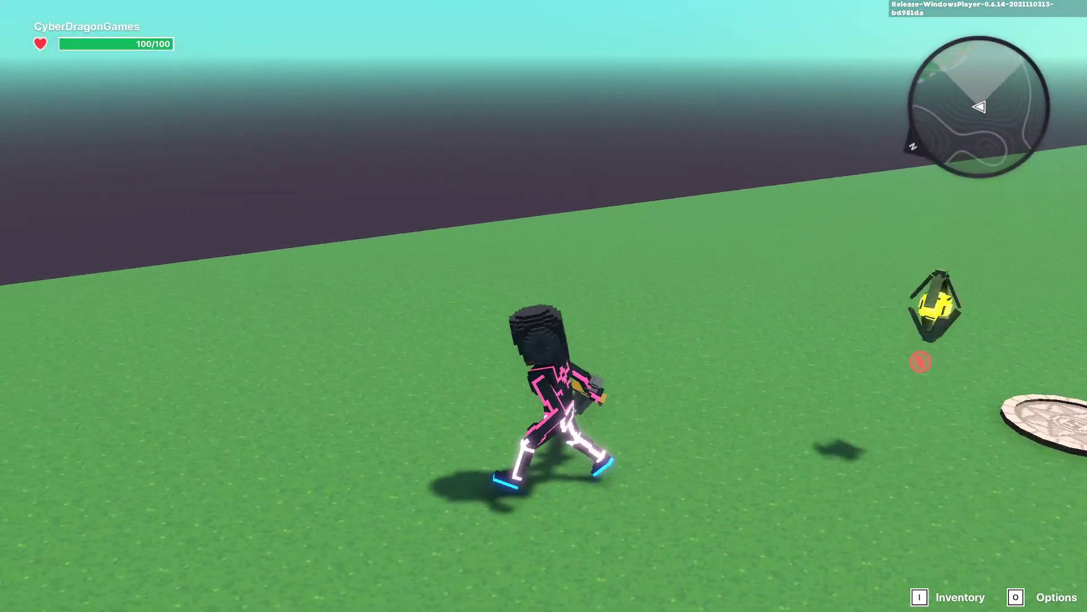
key("d")
key("s")
key("a")
key("s")
key("a")
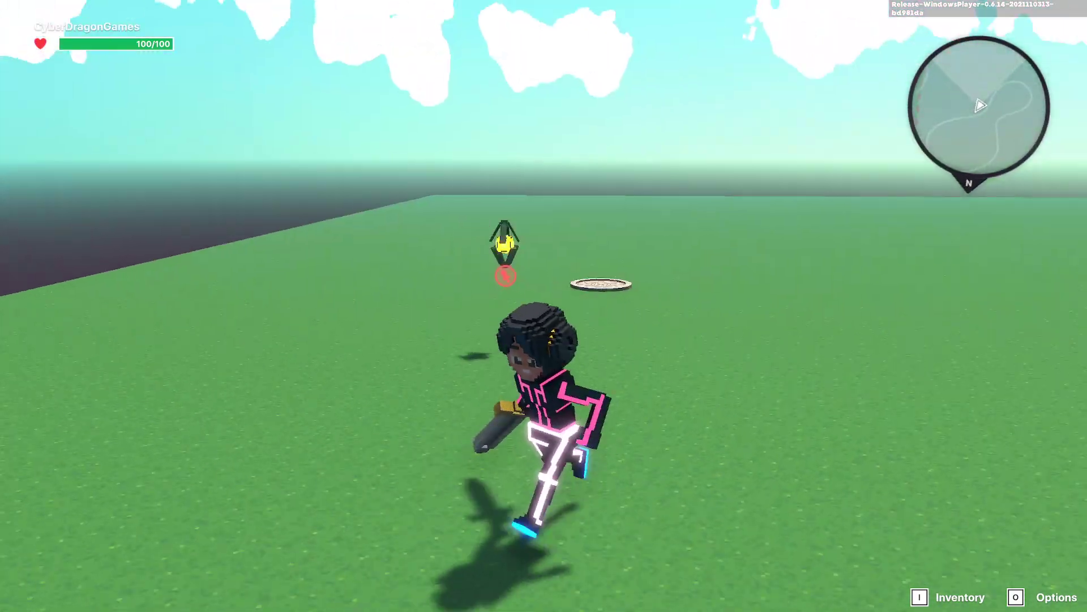
key("s")
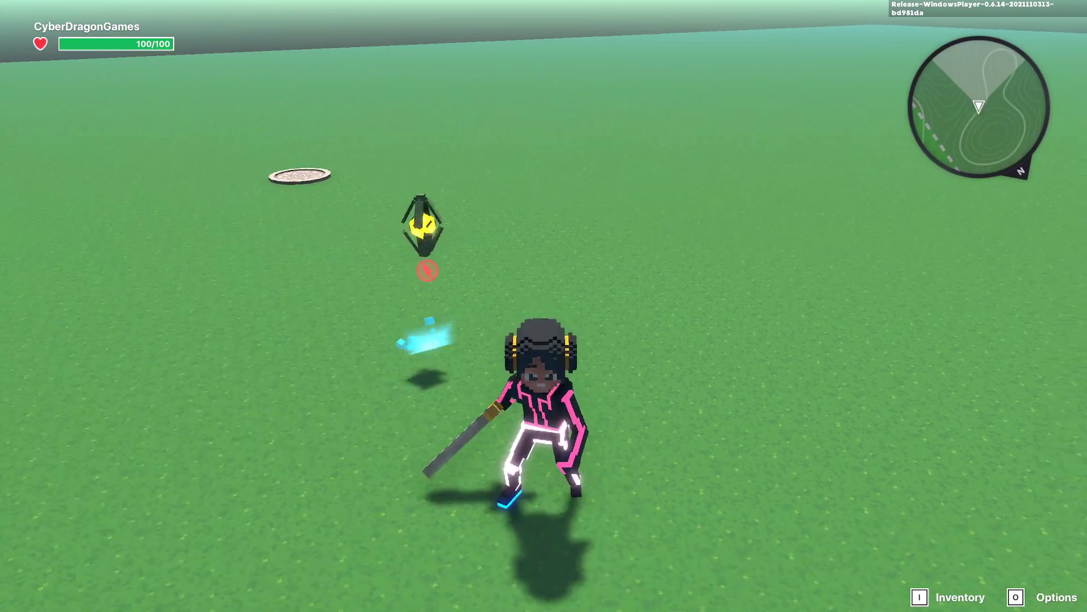
key("d")
key("w")
key("a")
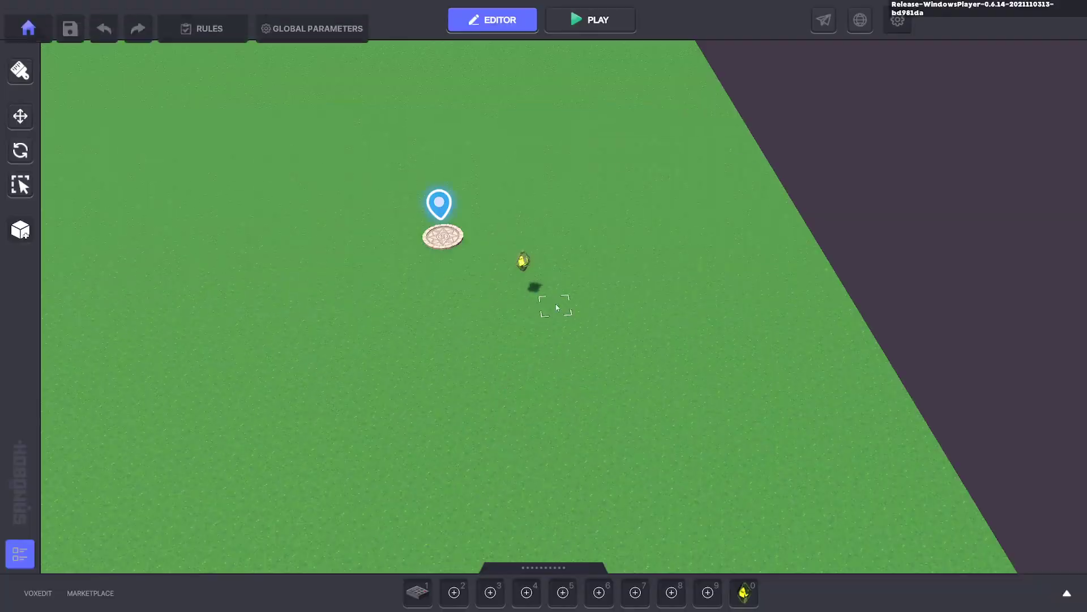
Reopen the Green Diamond Bot's logic settings and set its attack range to 1.
left_click(522, 263)
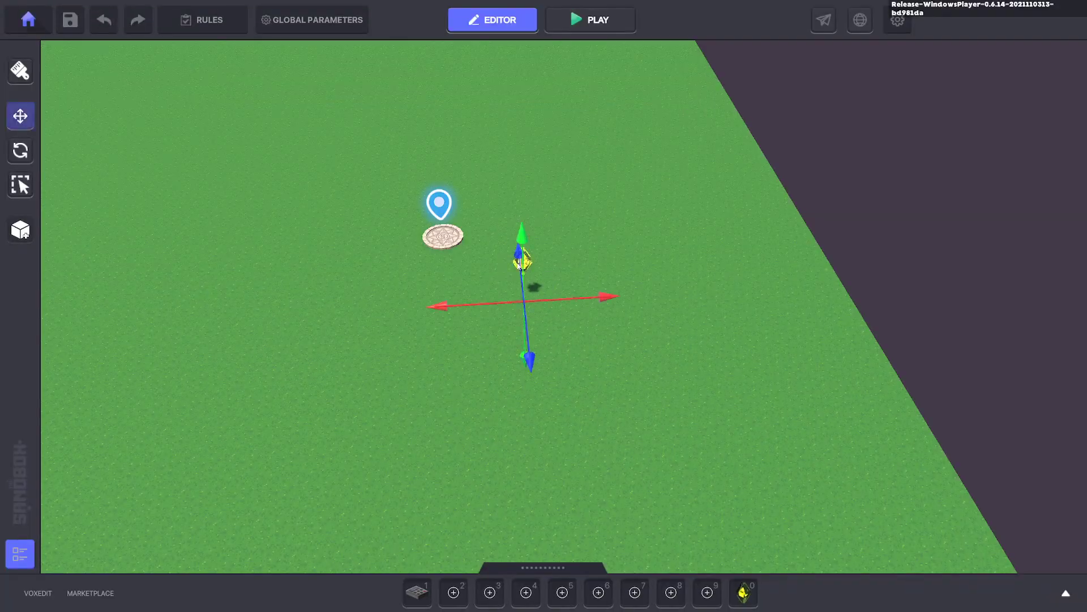
scroll(935, 416, "down", 5)
left_click(971, 346)
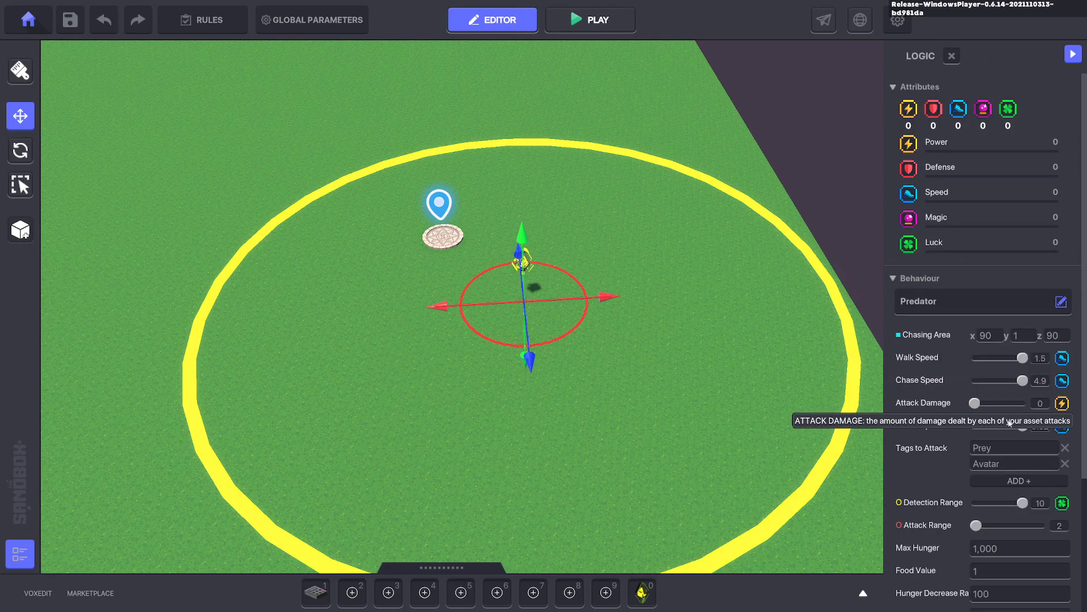
scroll(1059, 396, "down", 4)
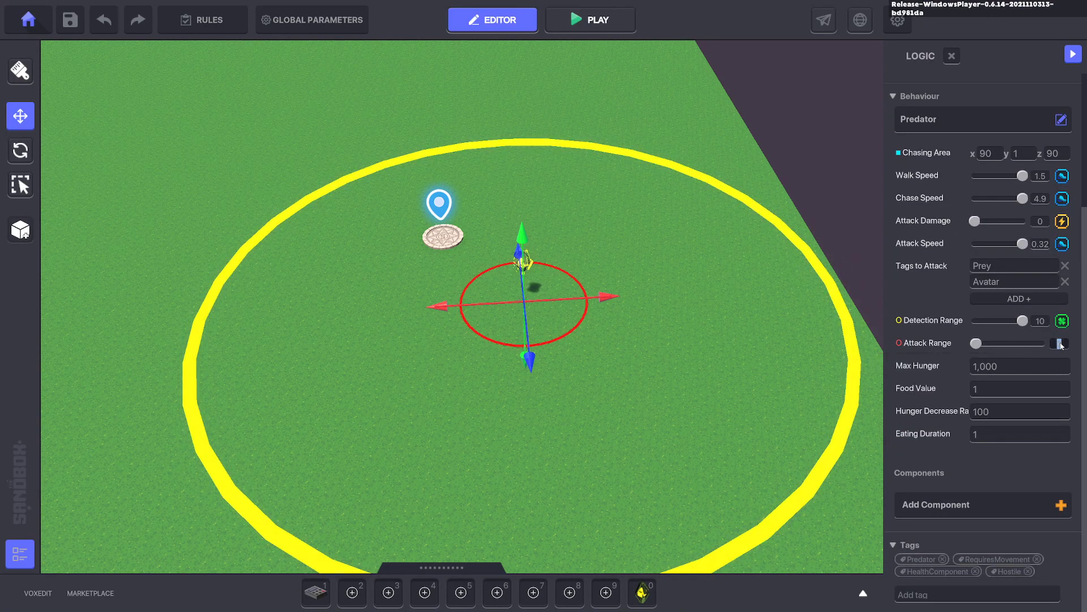
type("1")
key("Return")
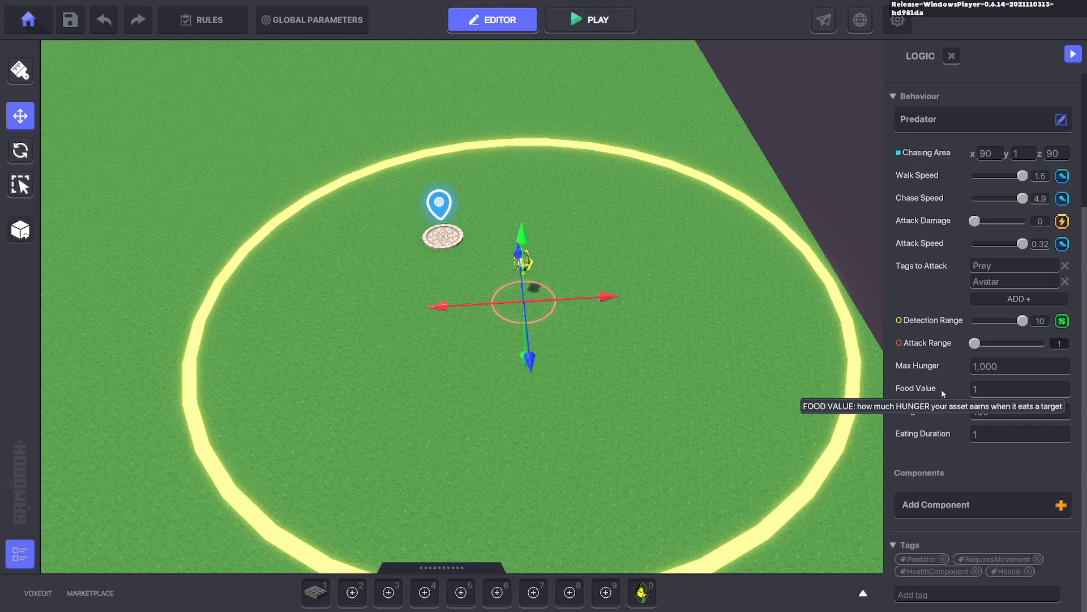
Playtest again, moving the avatar away from the bot to check its following distance, and return to the editor.
left_click(694, 318)
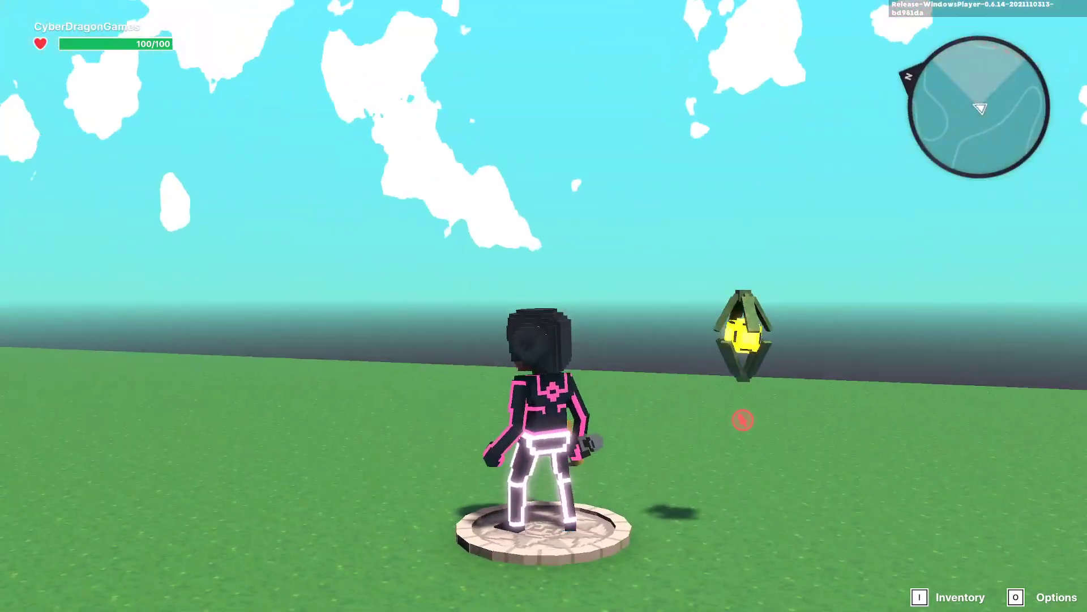
key("1")
key("a")
key("s")
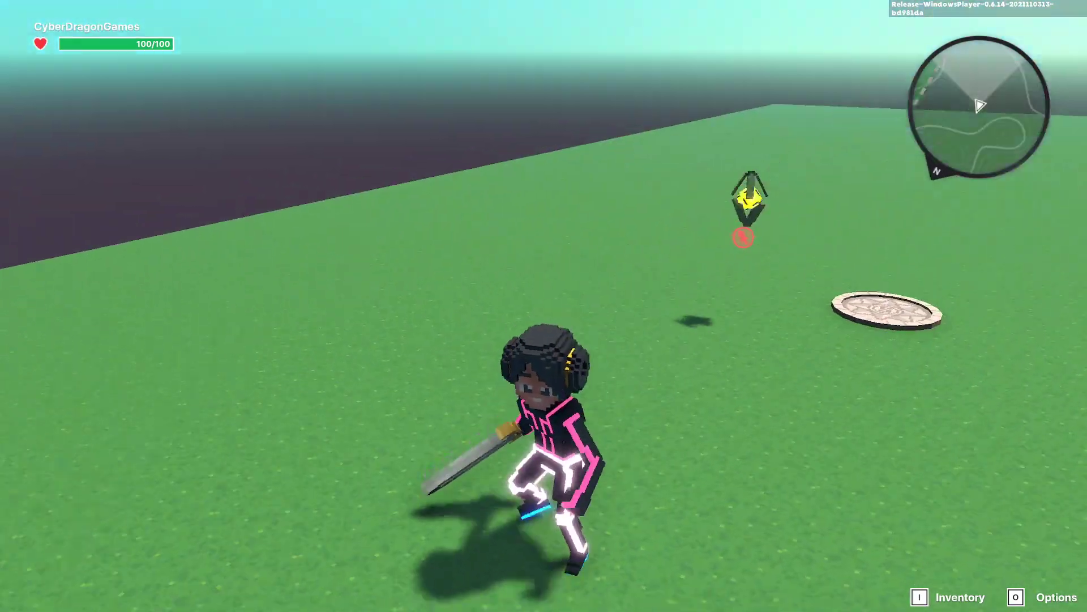
key("w")
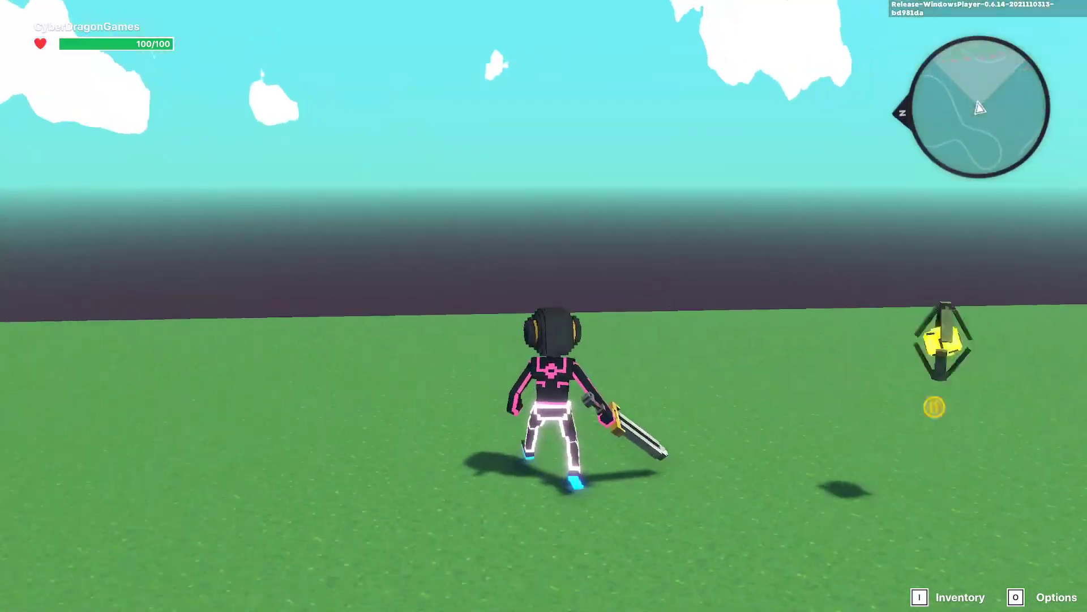
key("Escape")
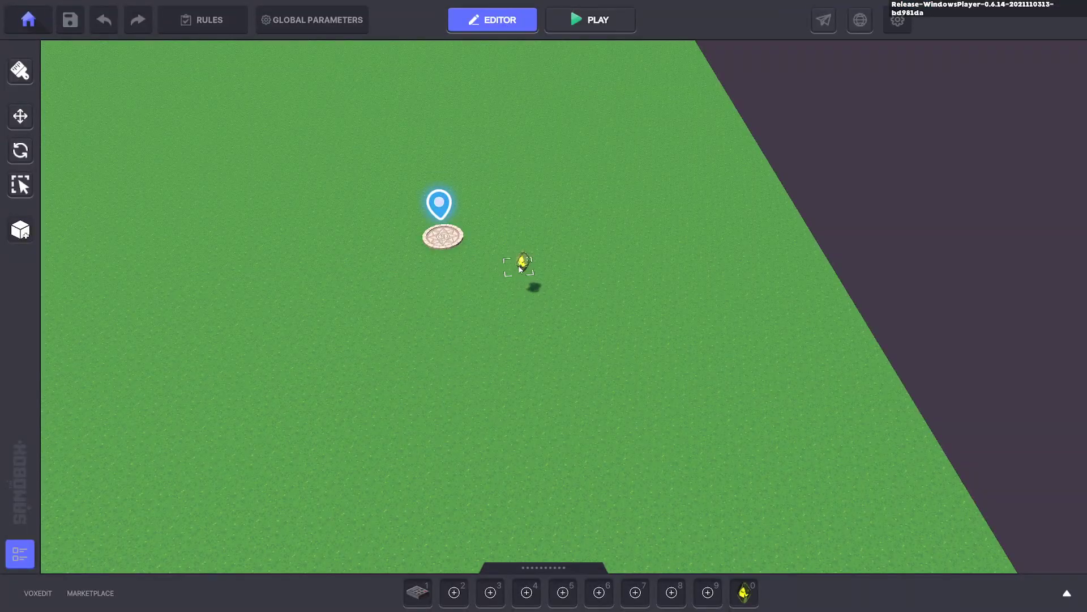
Add an Indicator component to the Green Diamond Bot.
left_click(520, 267)
scroll(976, 328, "down", 6)
left_click(947, 289)
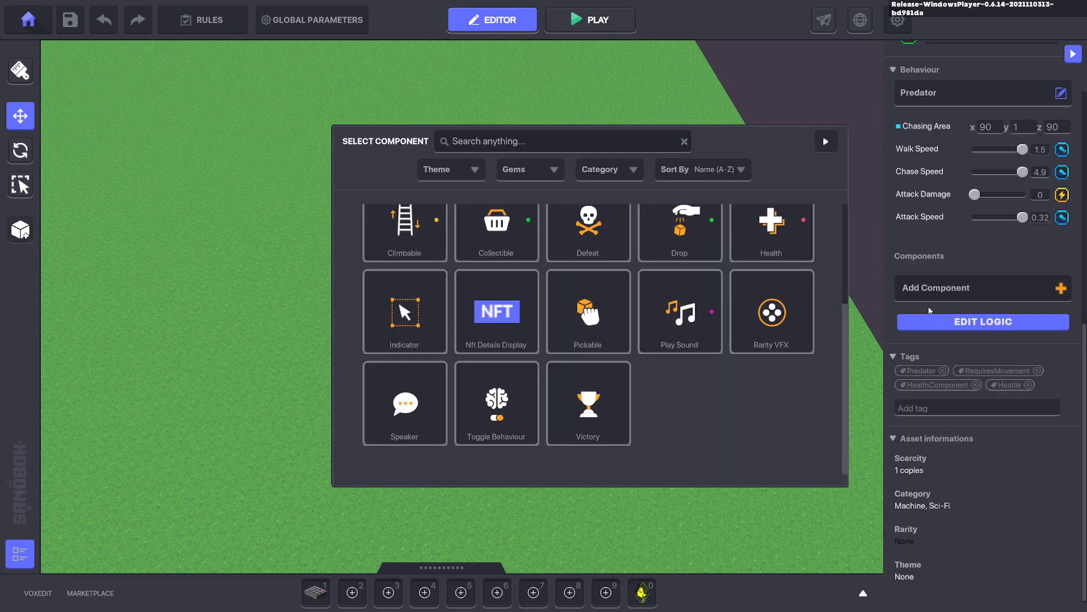
left_click(414, 317)
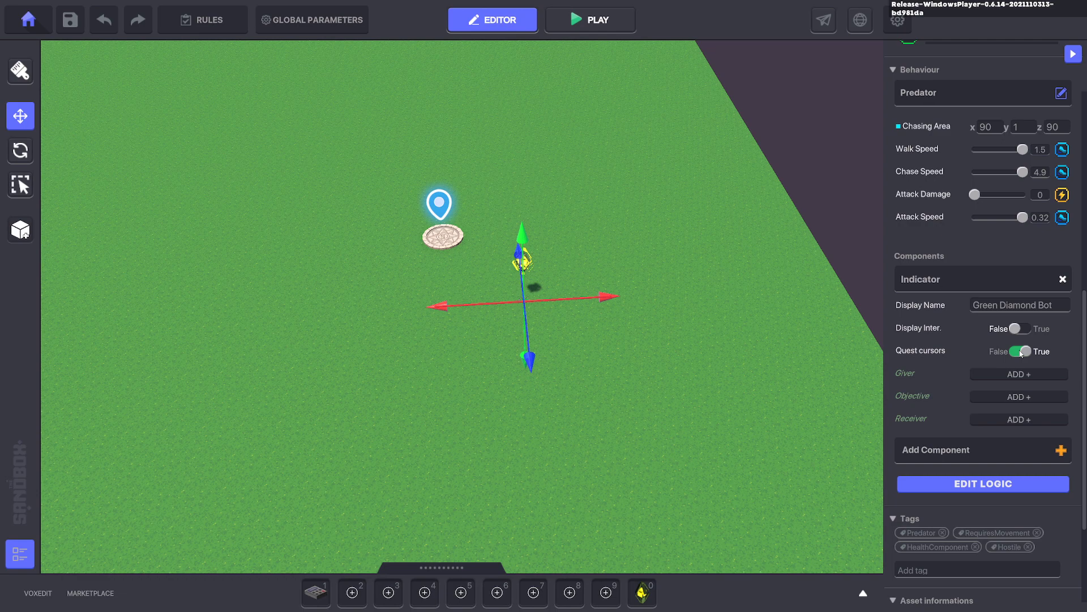
Turn off the Indicator's Quest cursors, Display Over and Display Arrow options and set its visibility distance to 0.
left_click(972, 484)
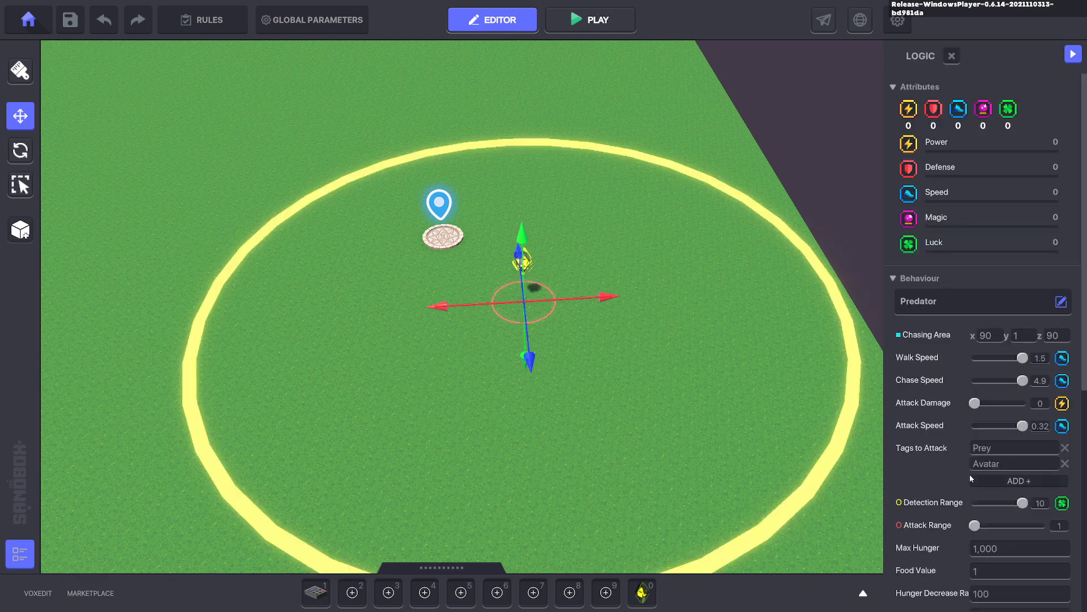
scroll(970, 474, "down", 10)
left_click(1020, 385)
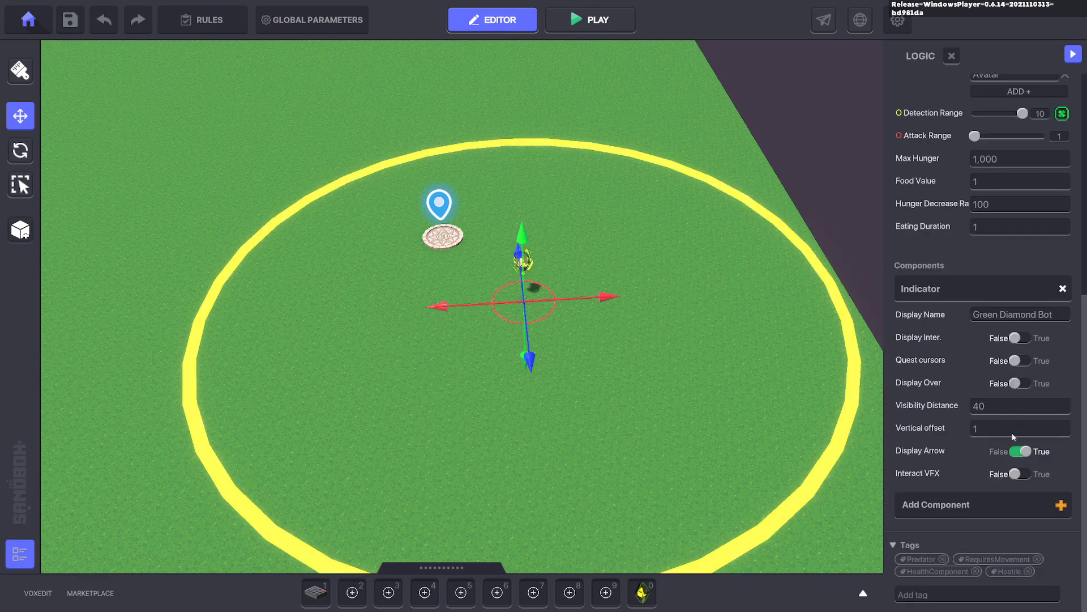
left_click(992, 405)
type("0")
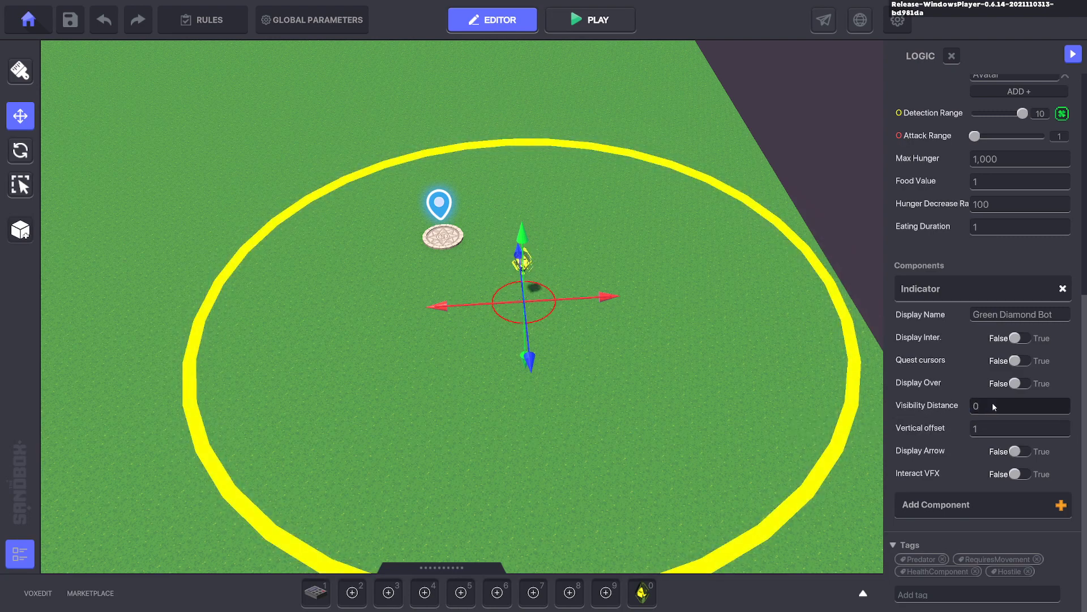
left_click(658, 335)
Playtest the experience, running the avatar around to check the bot's following and indicator display, and return to the editor.
key("ctrl+p")
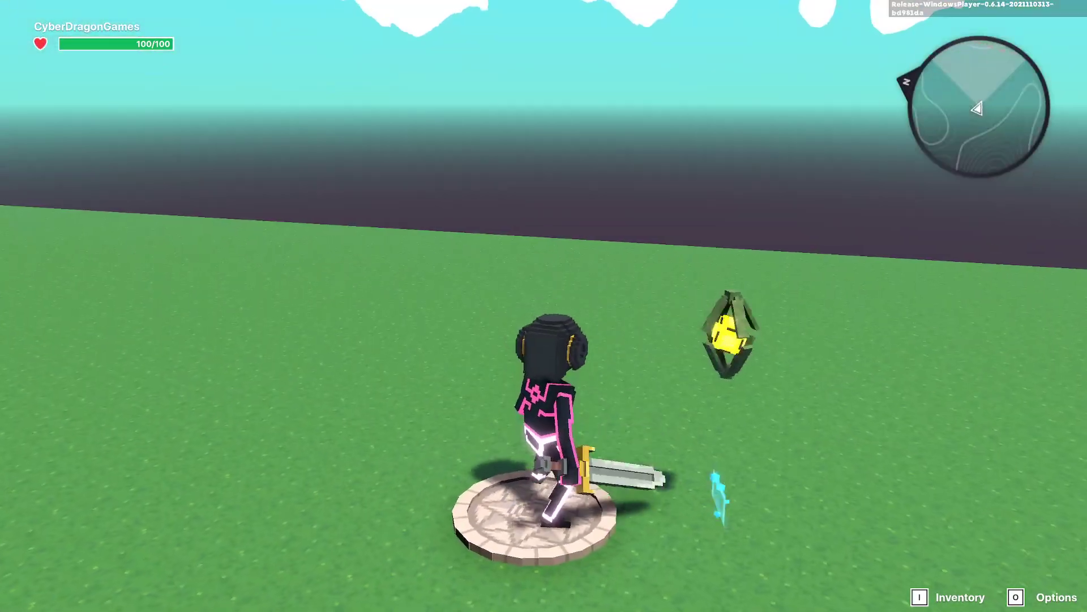
key("s")
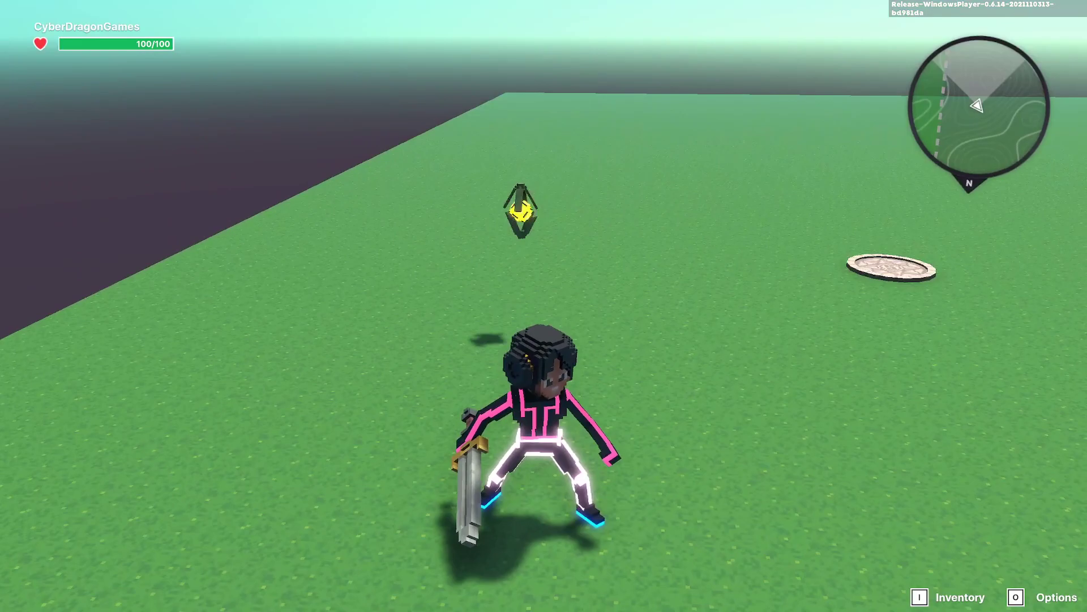
key("s")
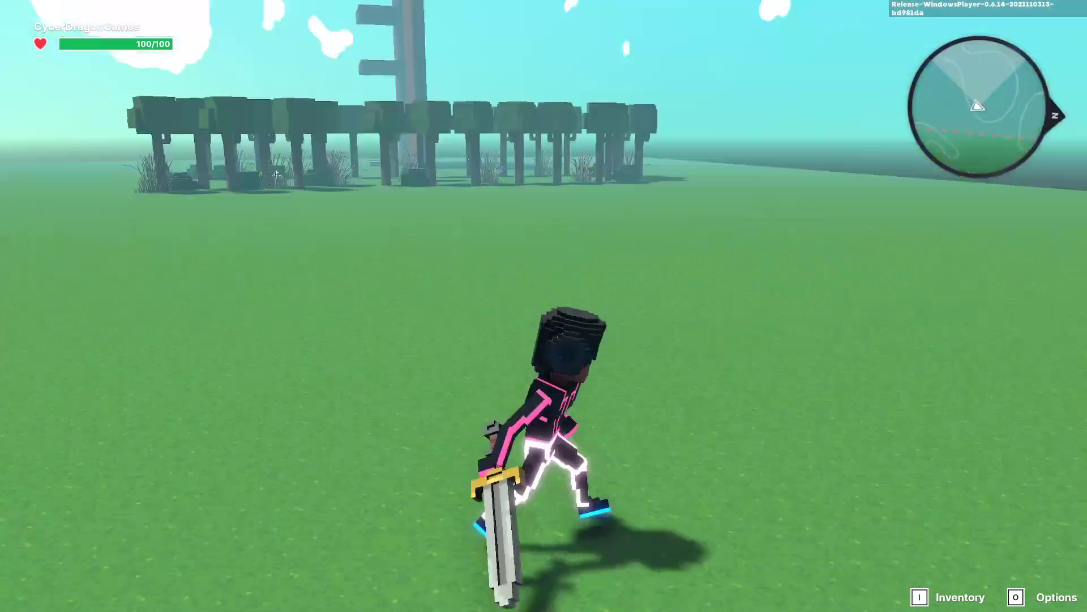
key("d")
key("s")
key("d")
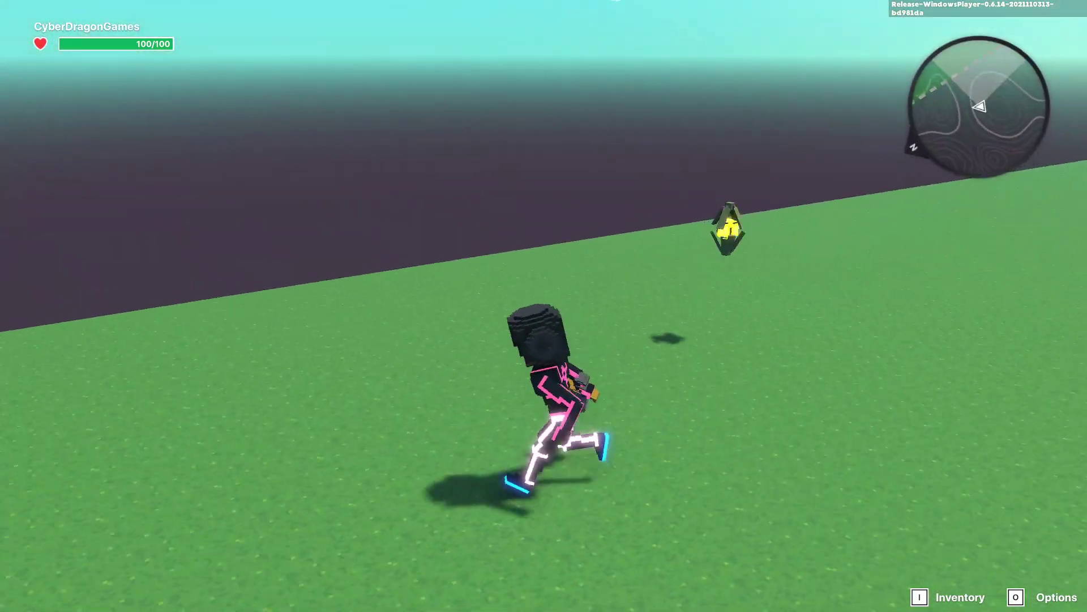
key("a")
key("Escape")
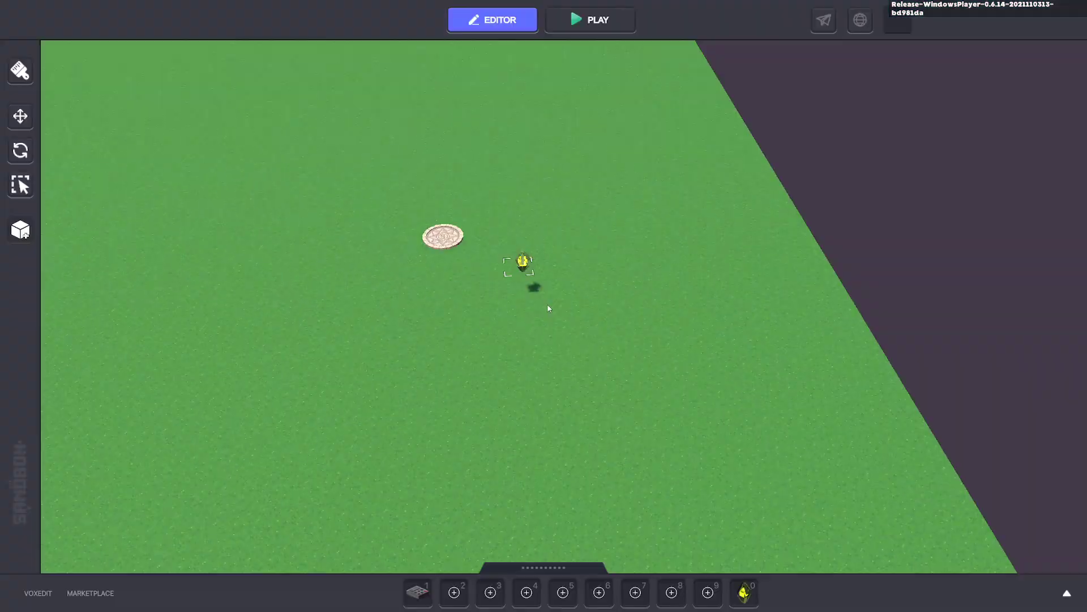
Place a Defector Bot B on the grass beyond the spawn point and rotate it to 225 degrees about Y.
key("Tab")
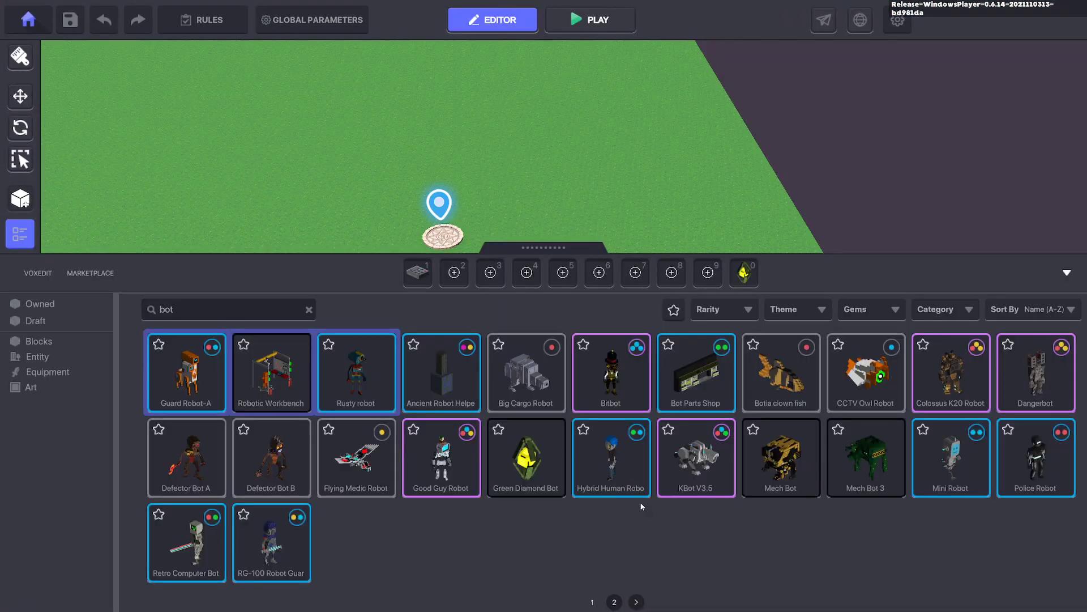
left_click(286, 451)
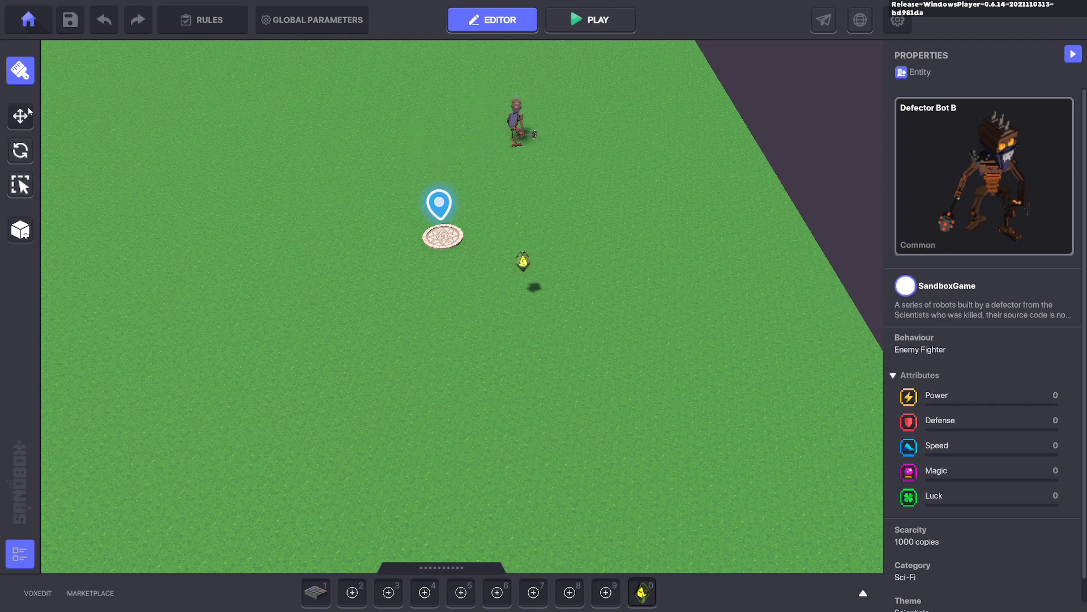
left_click(20, 151)
left_click(512, 128)
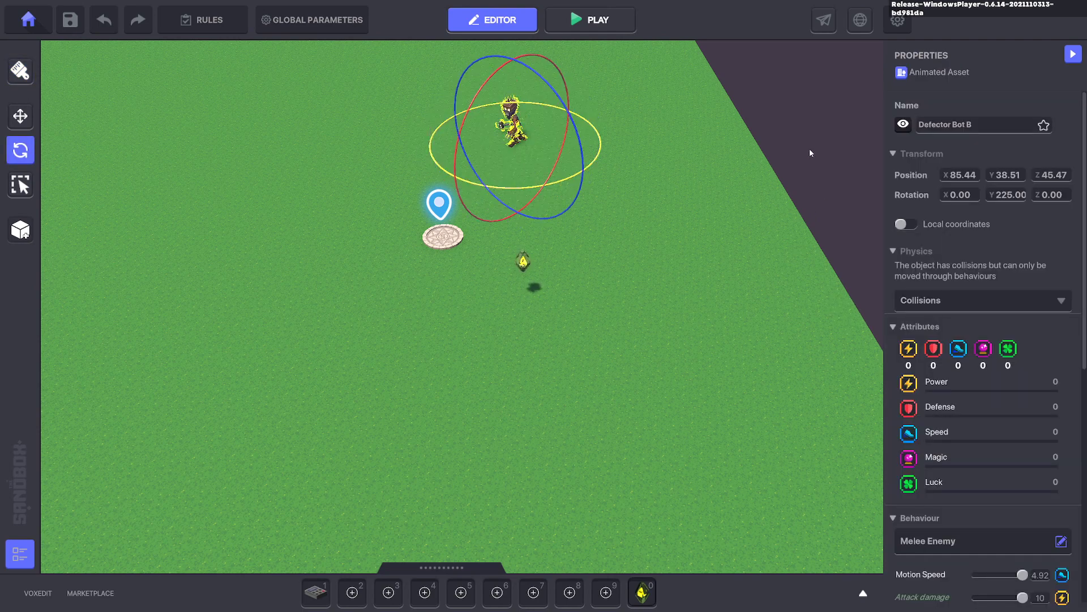
Remove the Health component from Defector Bot B and open its full logic settings.
scroll(984, 199, "down", 5)
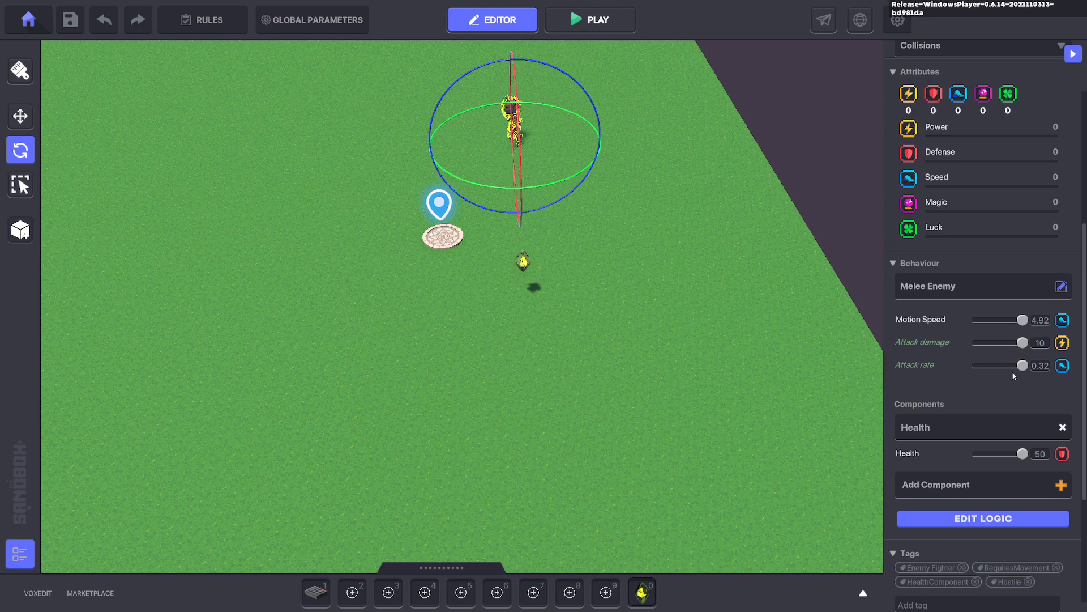
left_click(1063, 342)
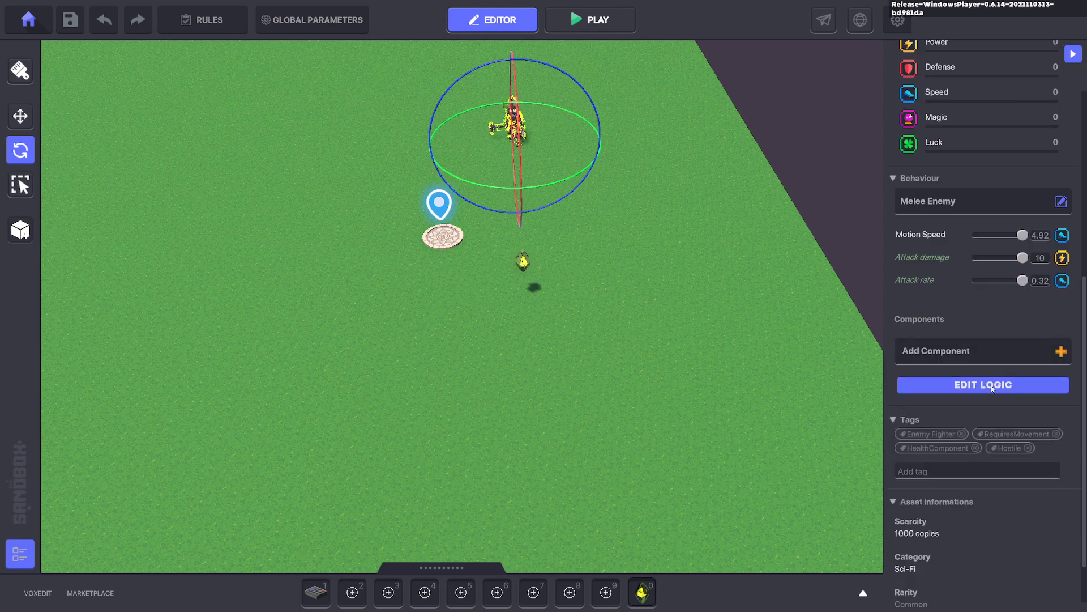
left_click(992, 389)
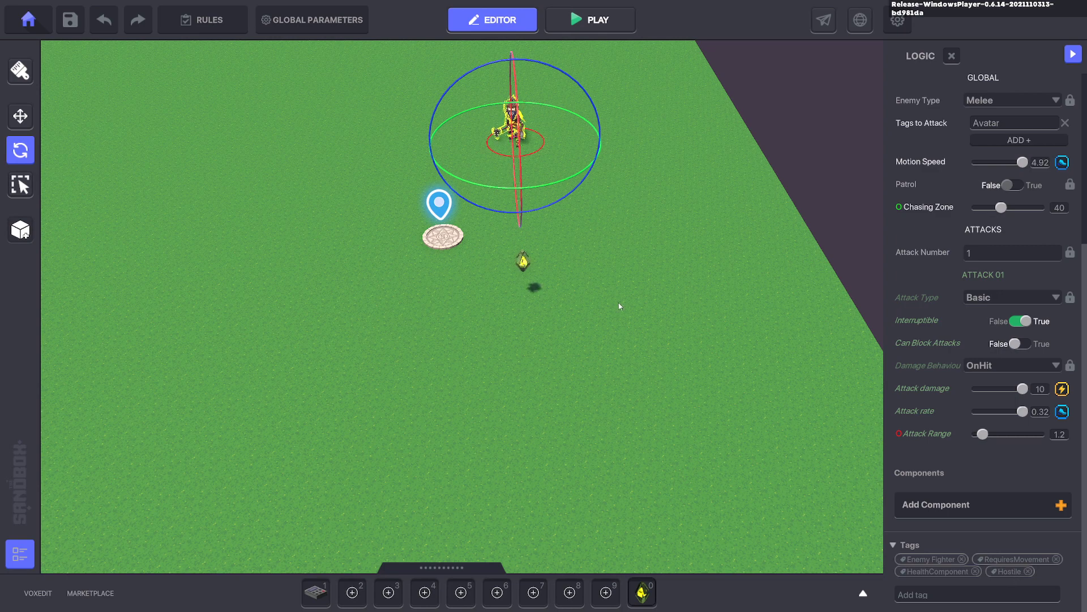
Add a Speaker component to the Green Diamond Bot.
left_click(523, 264)
scroll(995, 332, "down", 10)
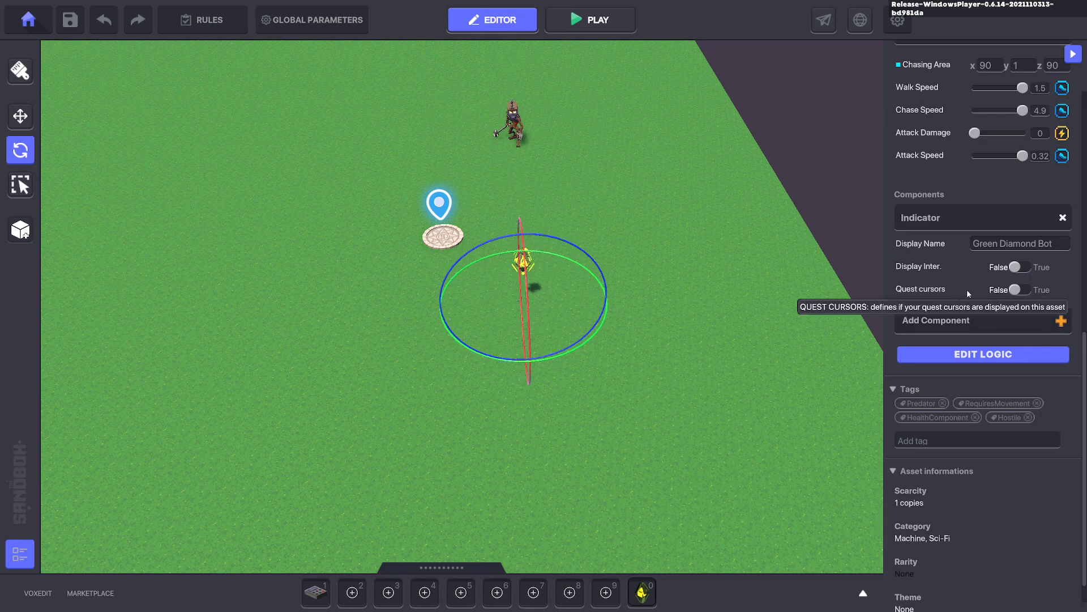
left_click(975, 324)
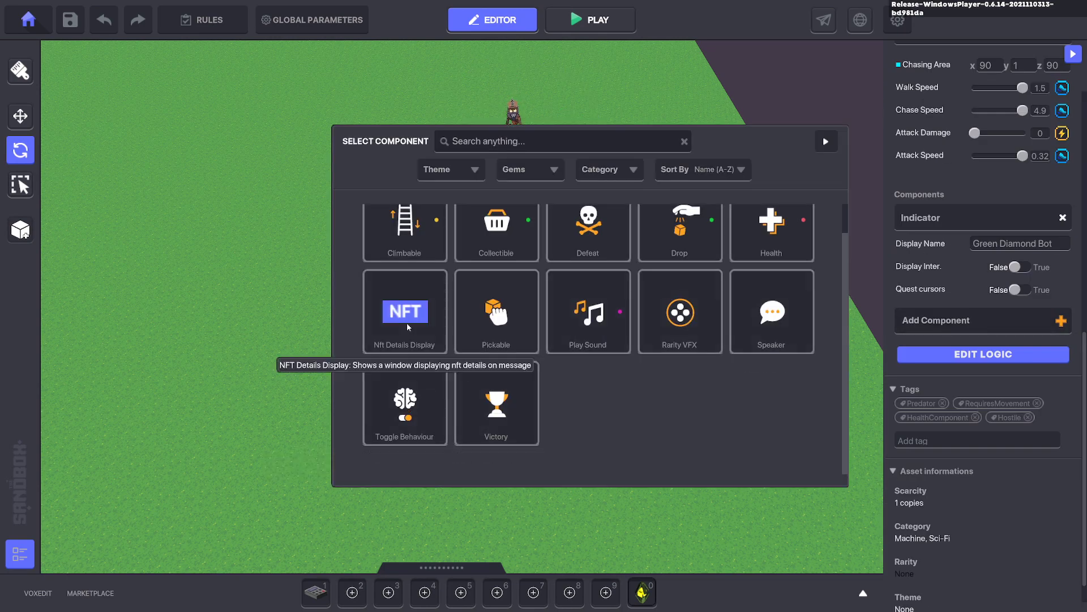
left_click(780, 325)
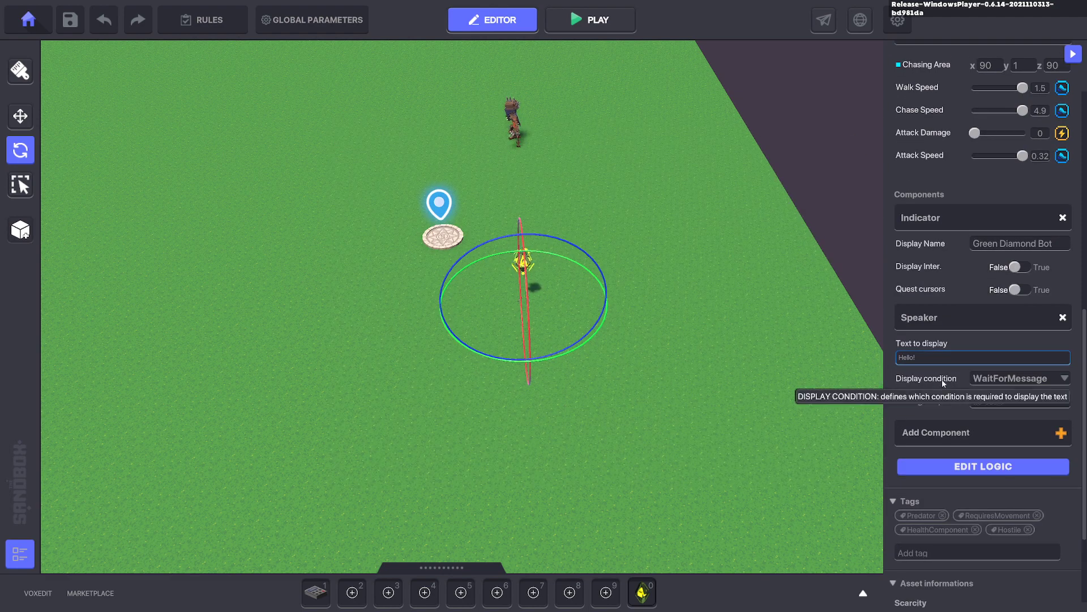
Set the Speaker's display text to "Warning Hostile Detected.".
scroll(944, 352, "up", 10)
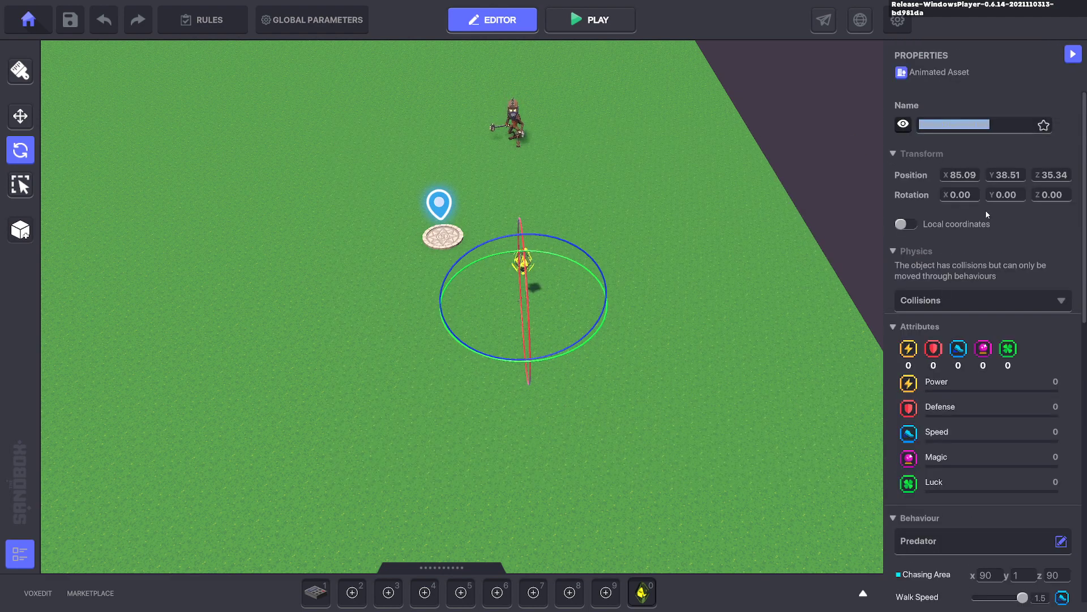
scroll(984, 205, "down", 10)
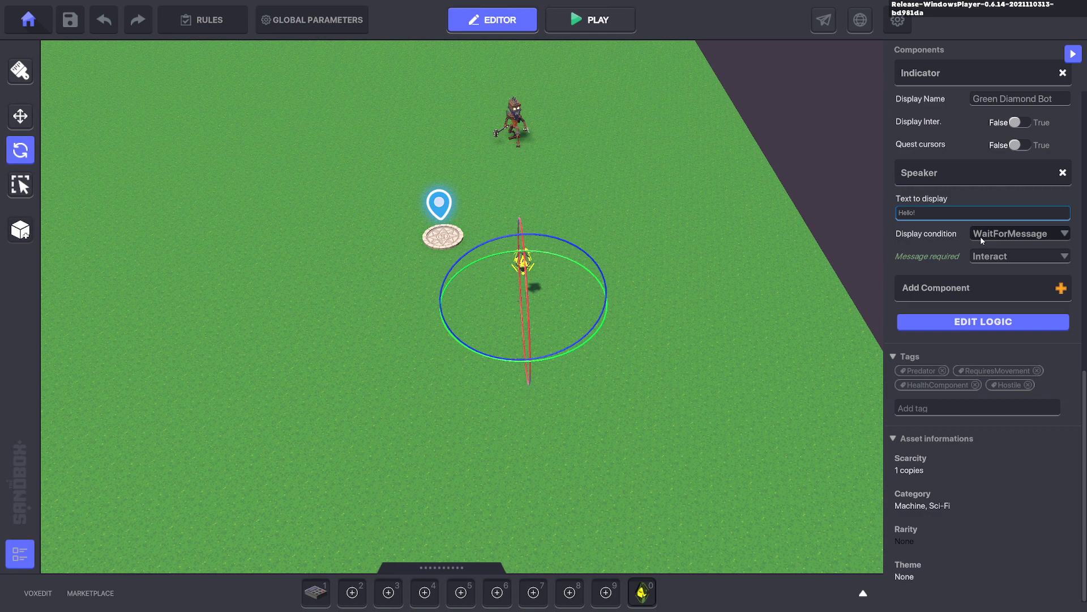
left_click(935, 213)
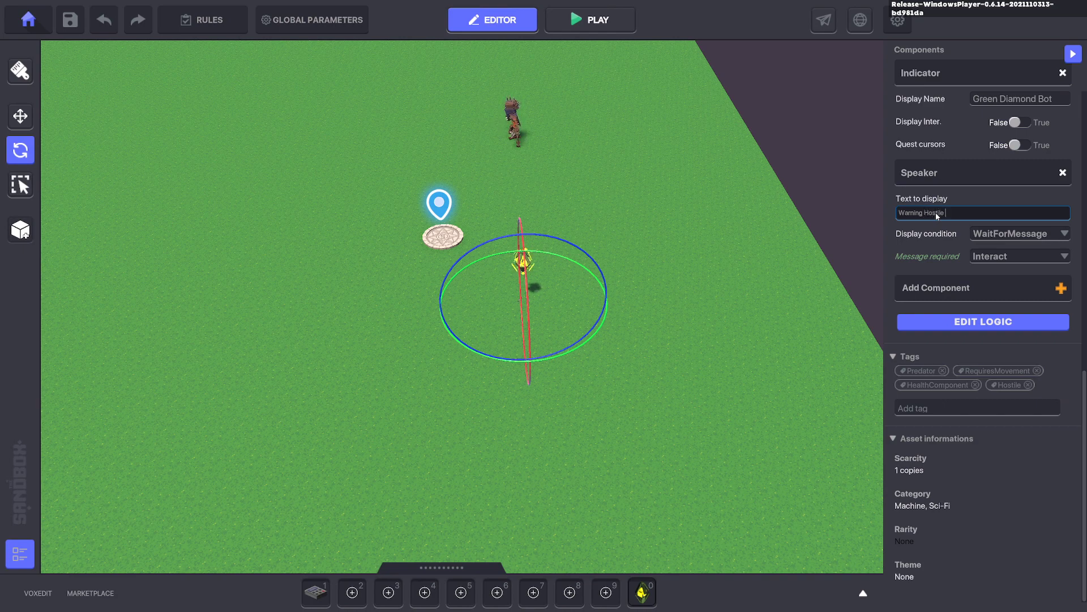
type("ed.")
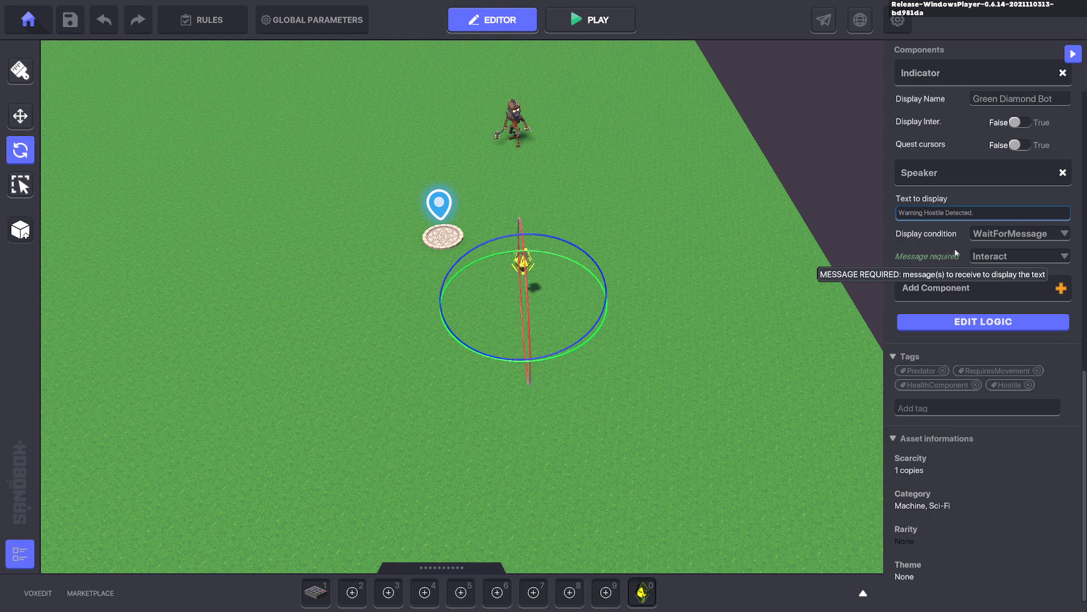
Set the Speaker's display condition to DetectEntity with Hostile as its target tag, and deselect the bot.
left_click(1014, 238)
left_click(991, 248)
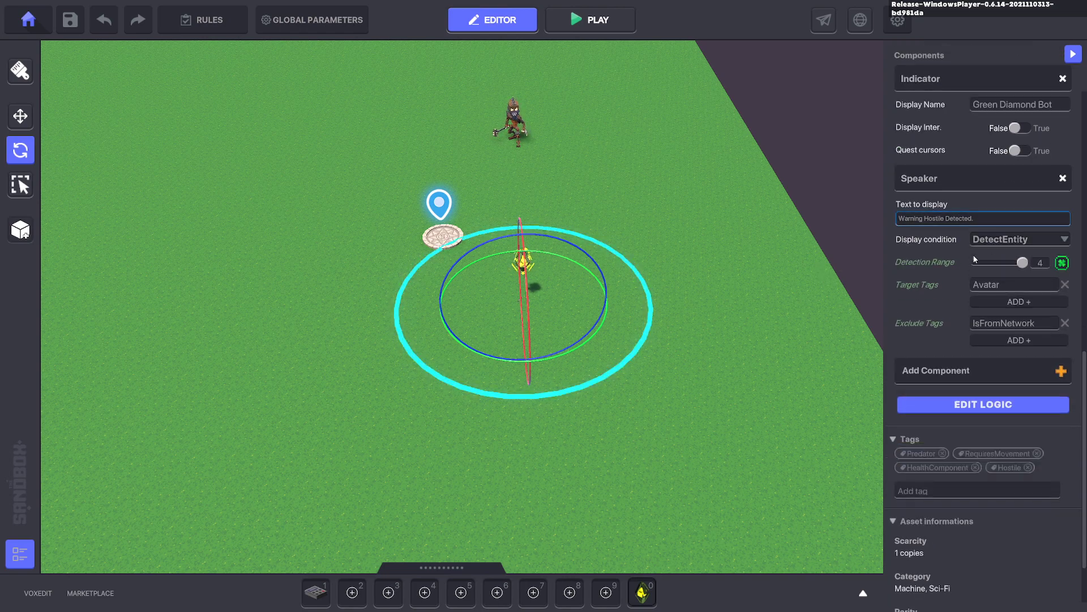
left_click(994, 287)
type("Hostile")
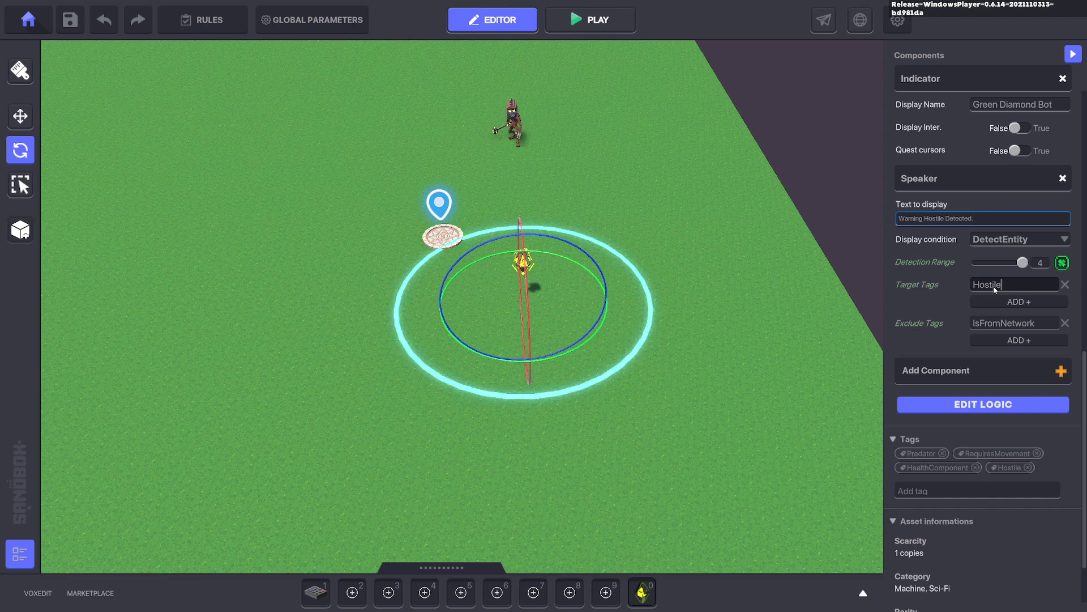
left_click(750, 312)
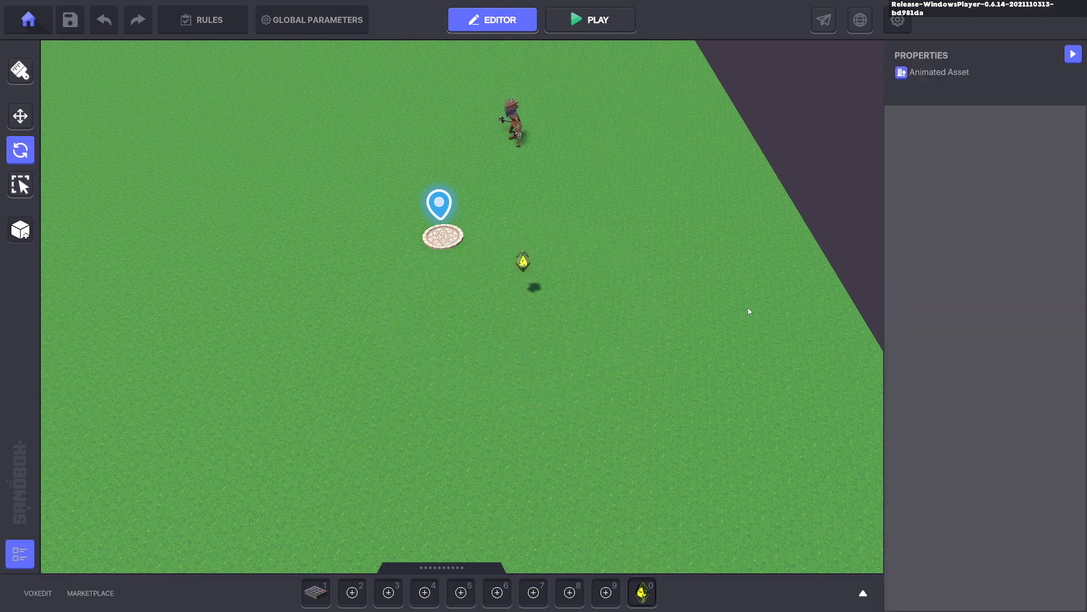
Playtest with Defector Bot B chasing the avatar to check the Green Diamond Bot's hostile warning, and return to the editor.
key("ctrl+p")
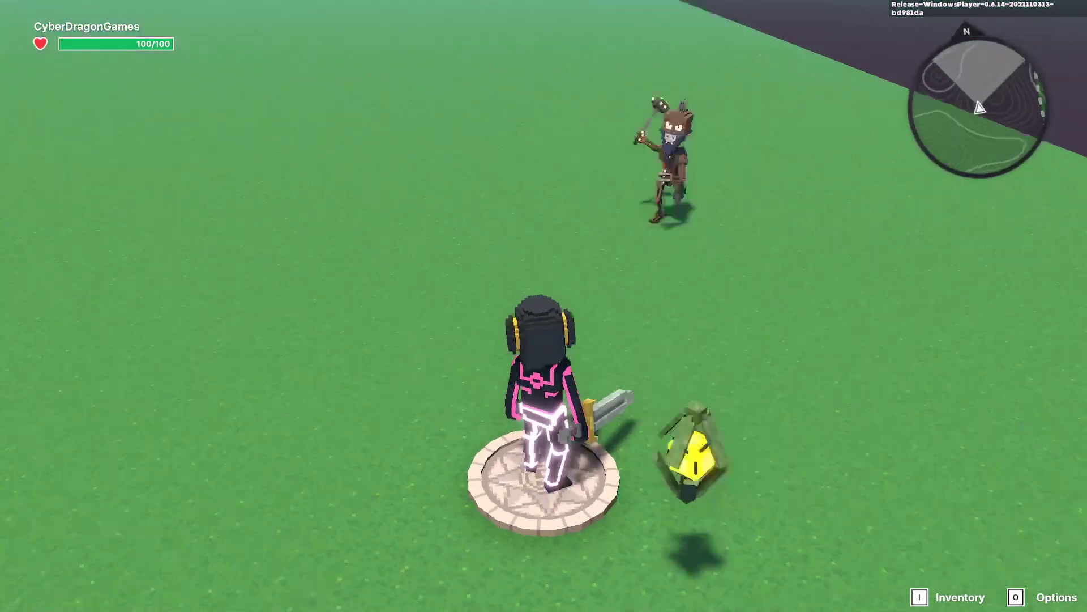
key("w")
key("a")
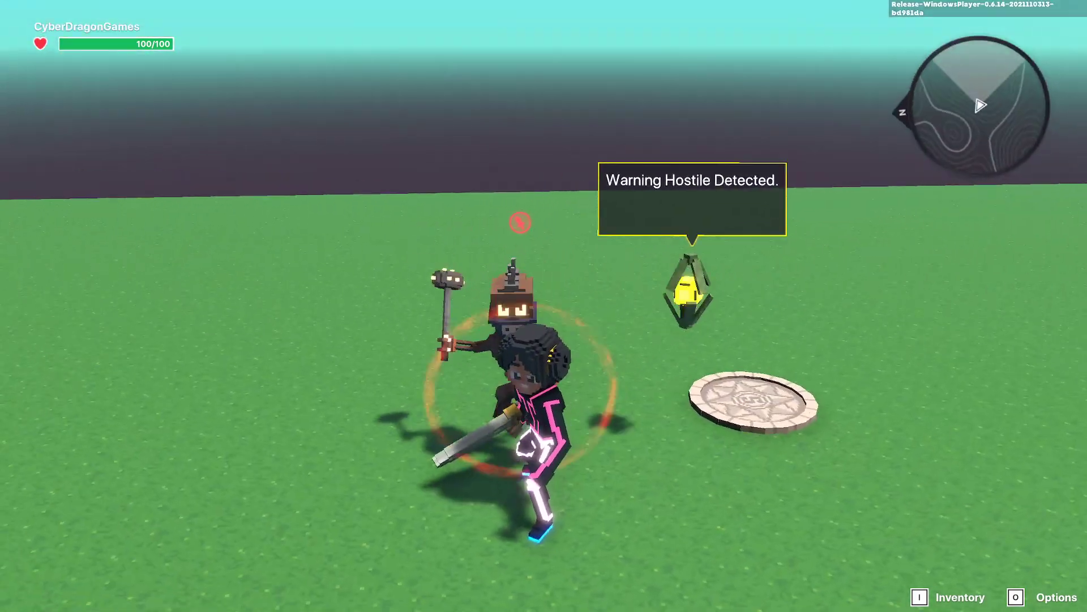
key("w")
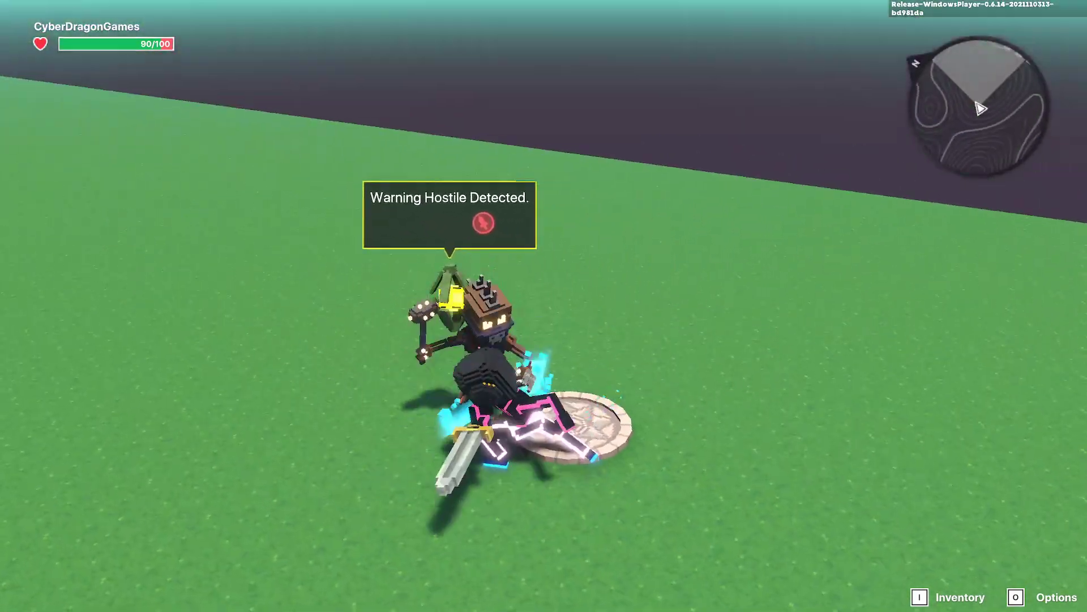
key("d")
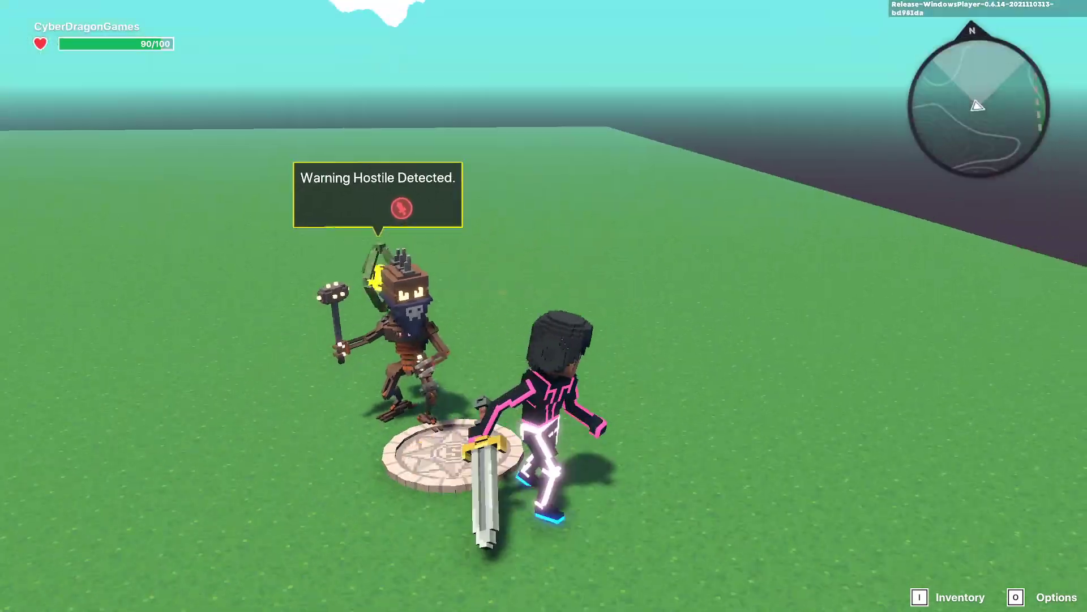
key("w")
key("a")
key("s")
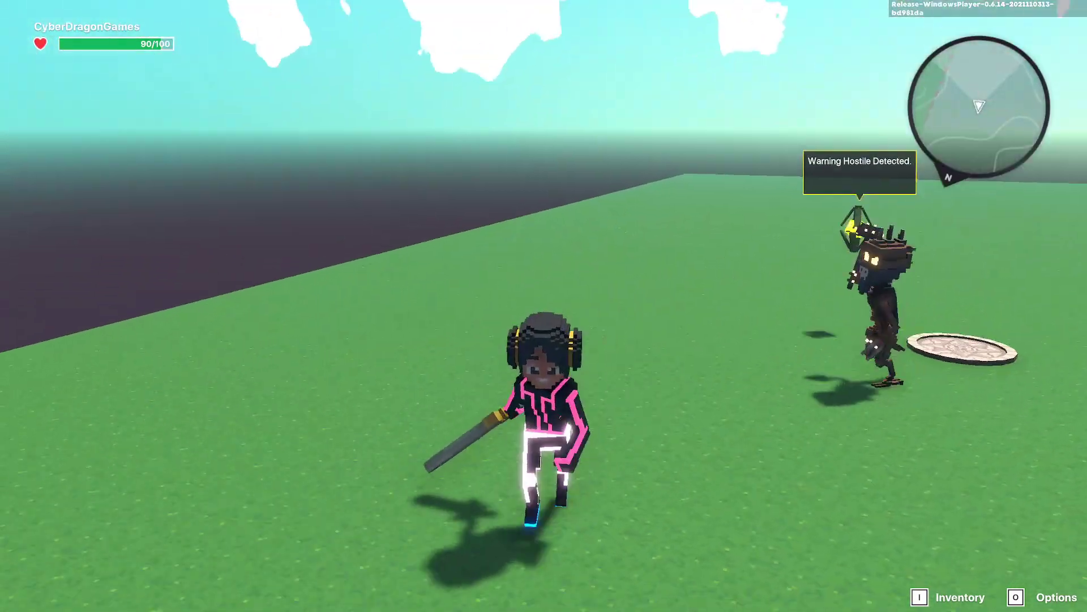
key("w")
key("d")
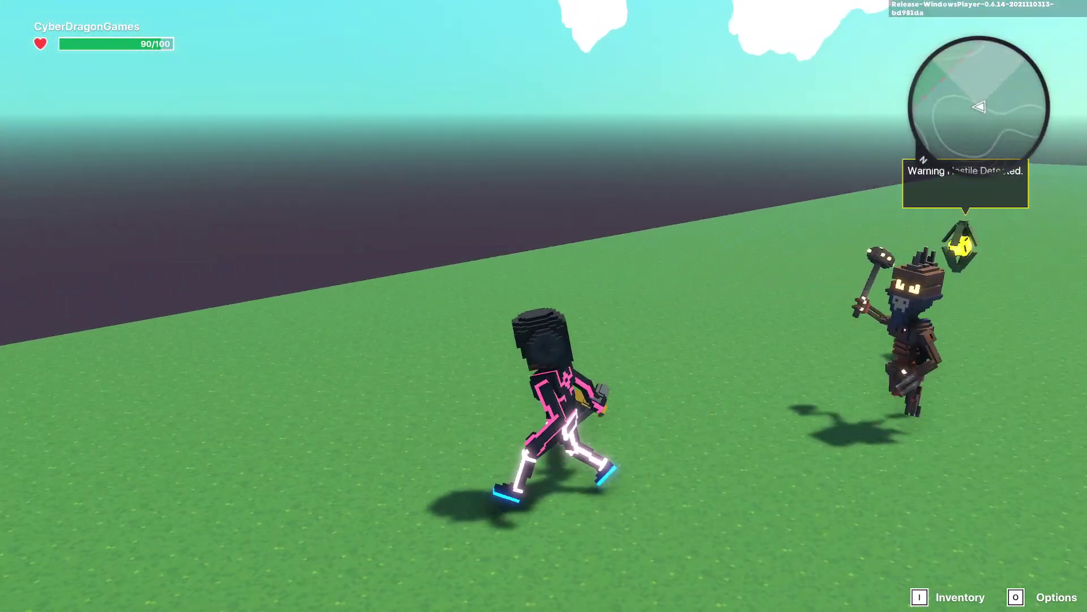
key("w")
key("d")
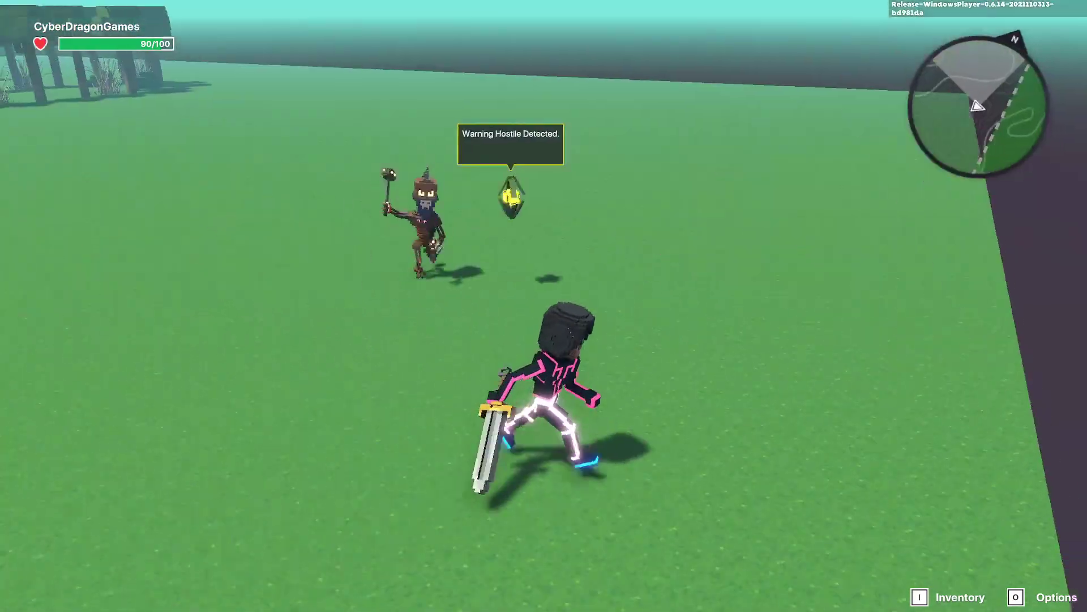
key("s")
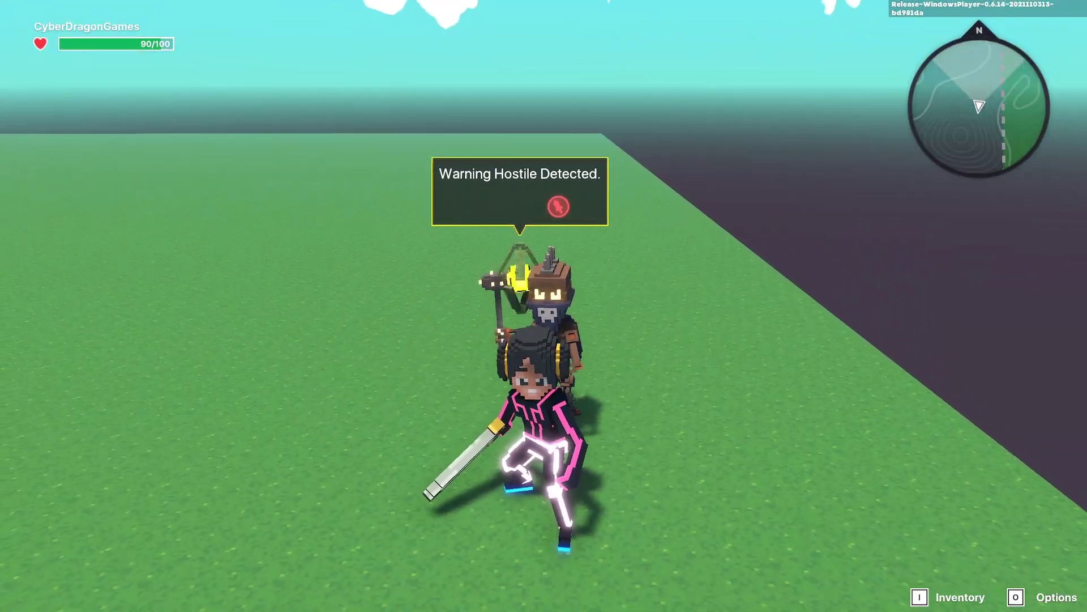
key("Escape")
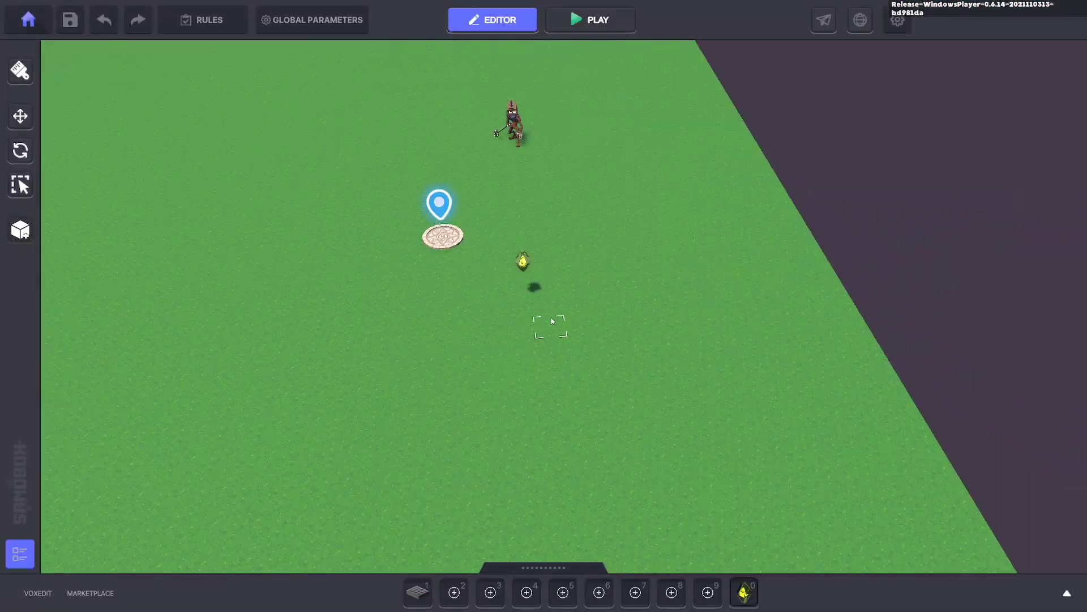
Review the Green Diamond Bot's Predator, Indicator and Speaker settings and deselect it.
left_click(524, 265)
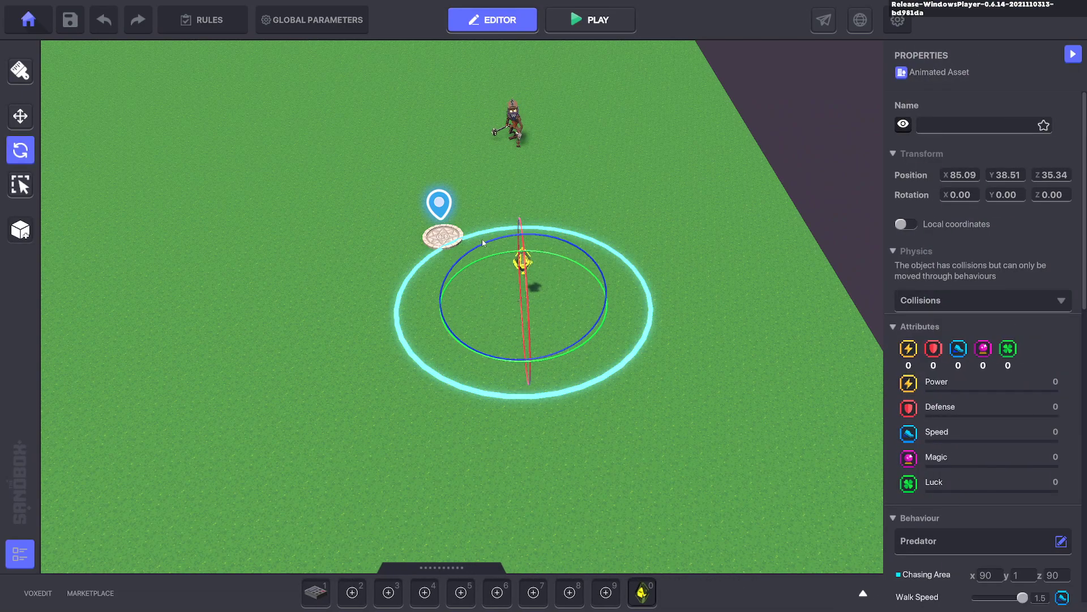
scroll(929, 373, "down", 5)
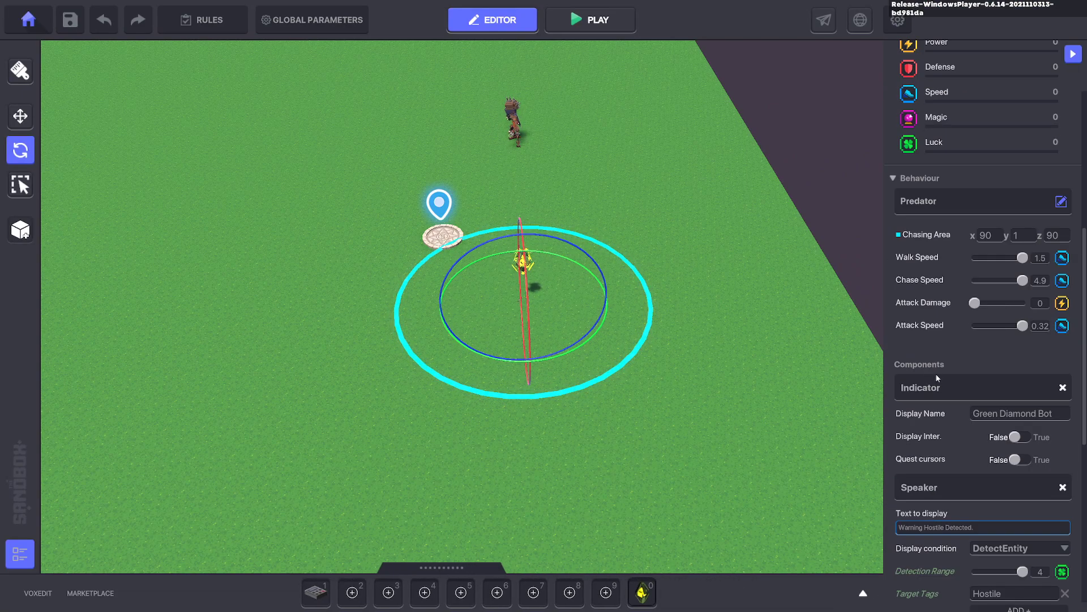
scroll(937, 378, "down", 5)
right_click_drag(675, 272, 691, 237)
scroll(699, 250, "up", 3)
left_click(691, 237)
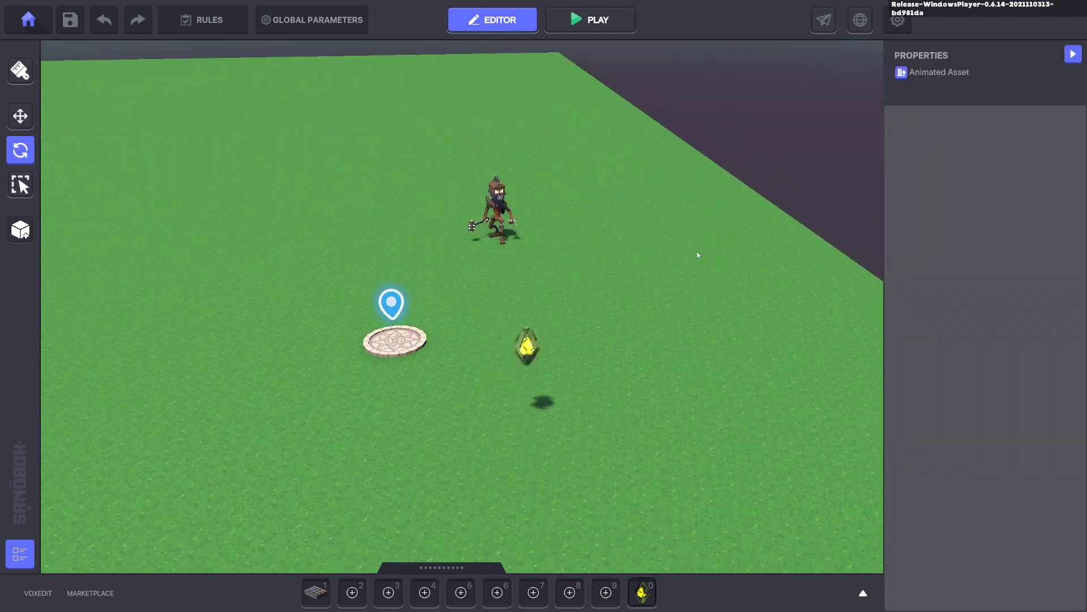